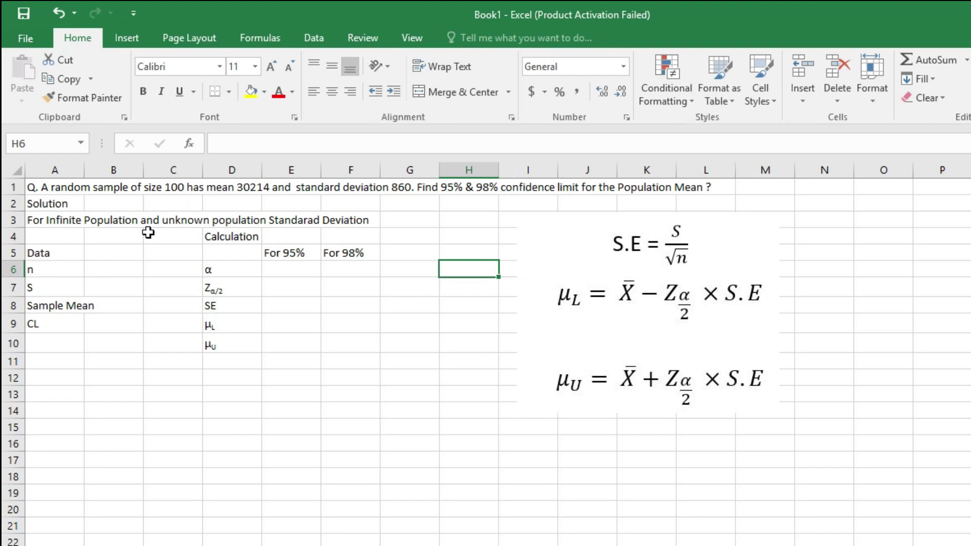
Enter n 100, S 860 and sample mean 30214 down column B.
left_click(115, 272)
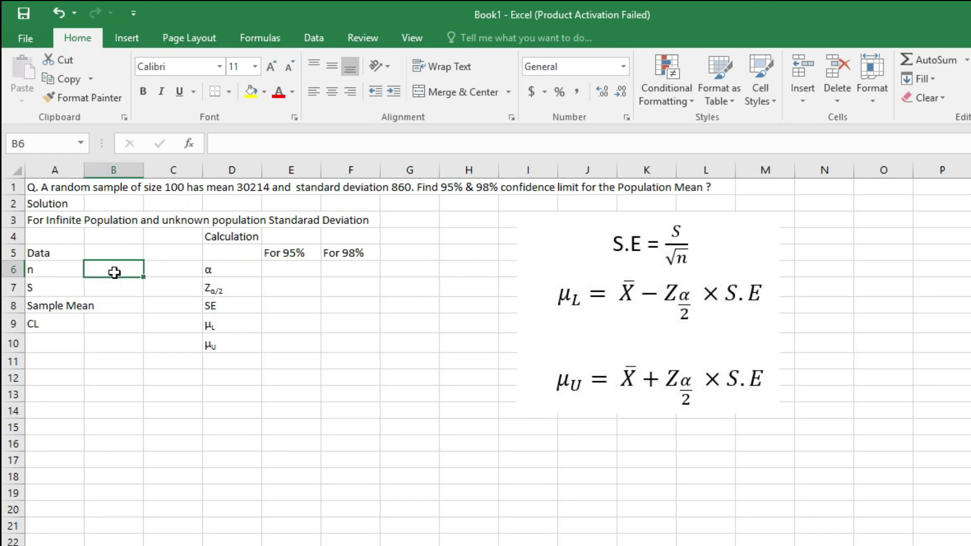
type("100")
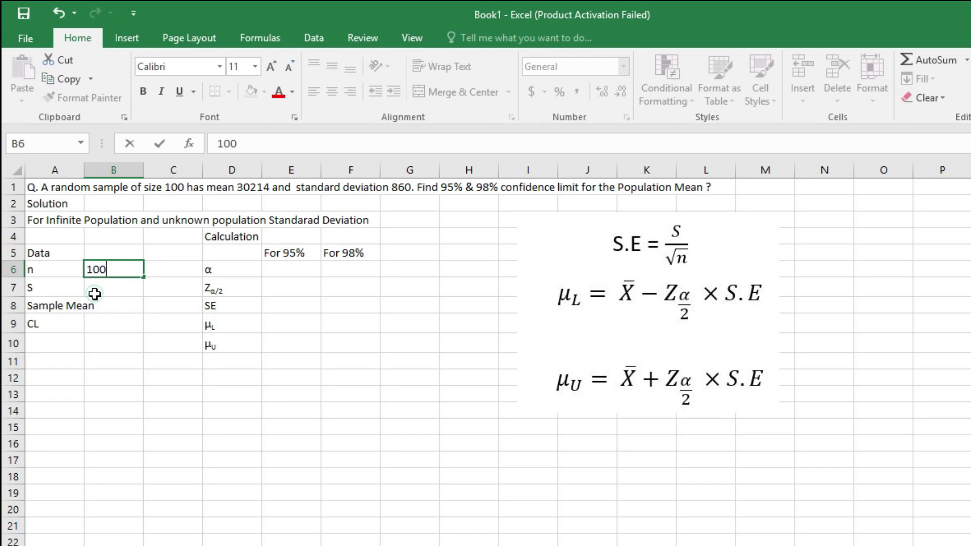
key("Return")
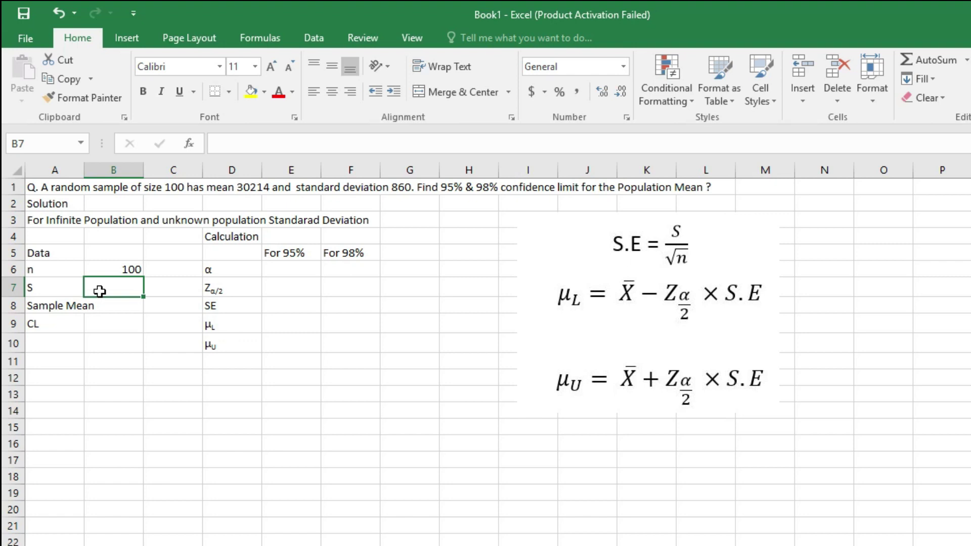
type("860")
key("Return")
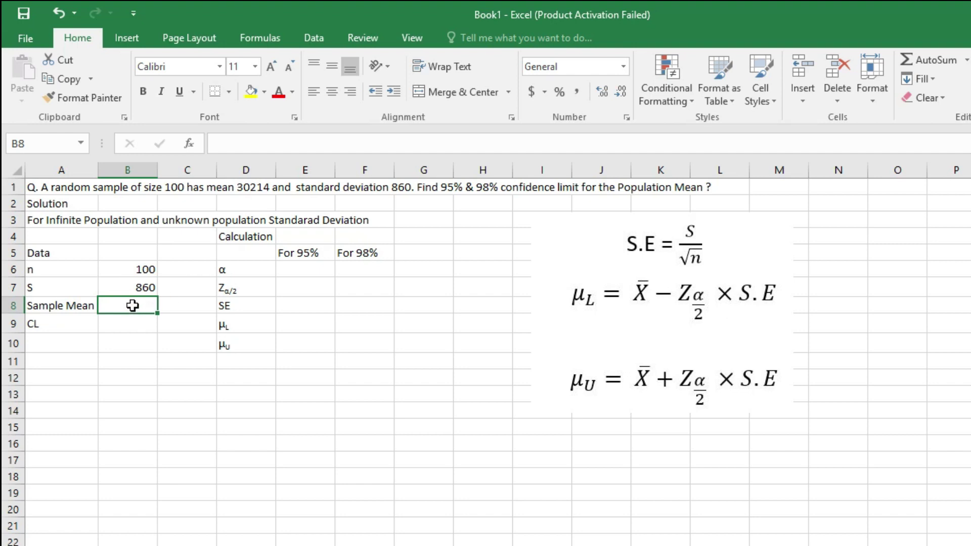
type("30214")
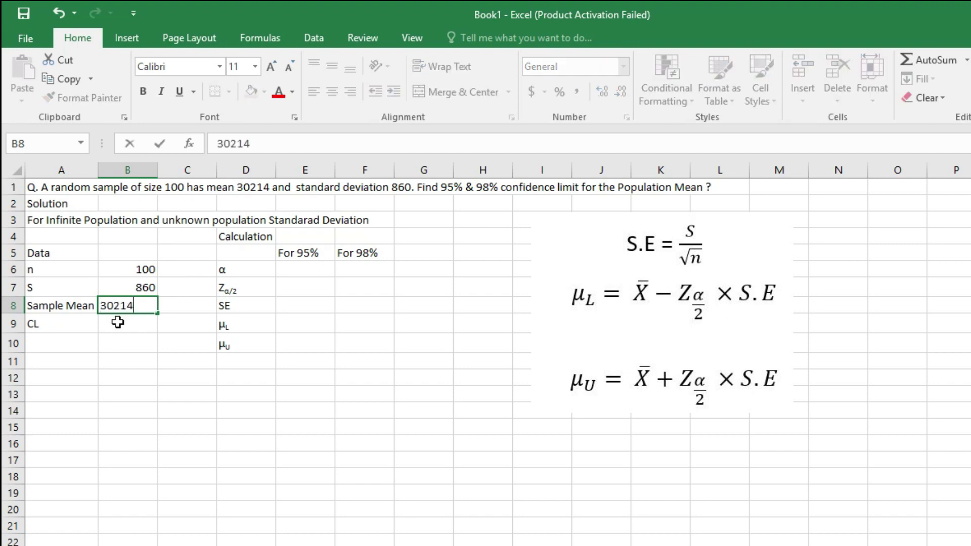
left_click(62, 325)
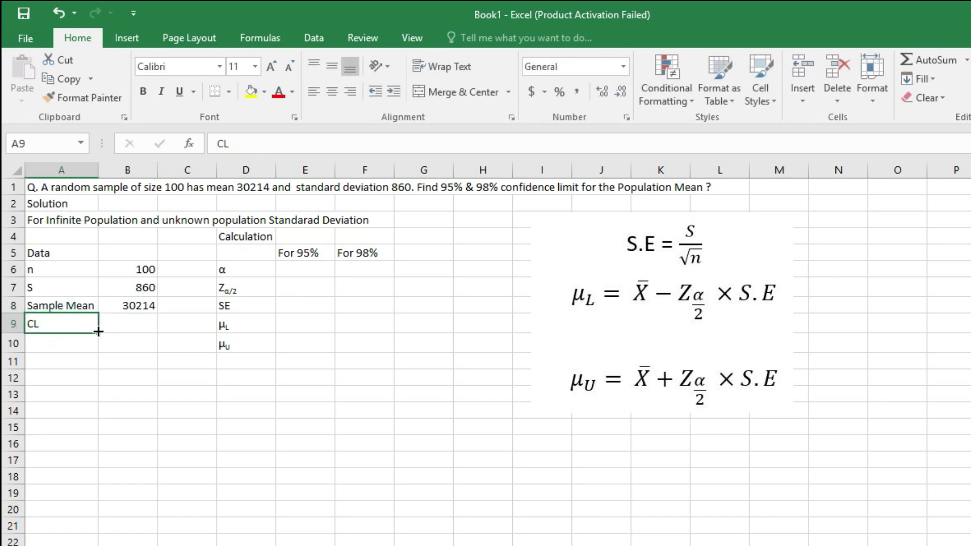
Enter confidence levels 0.95 in B9 and 0.98 in B10.
left_click(151, 324)
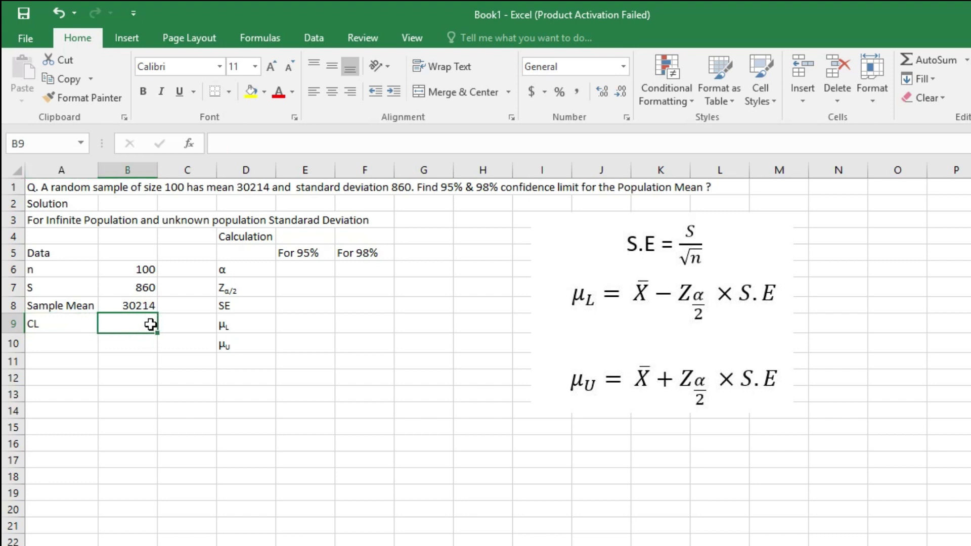
type("0")
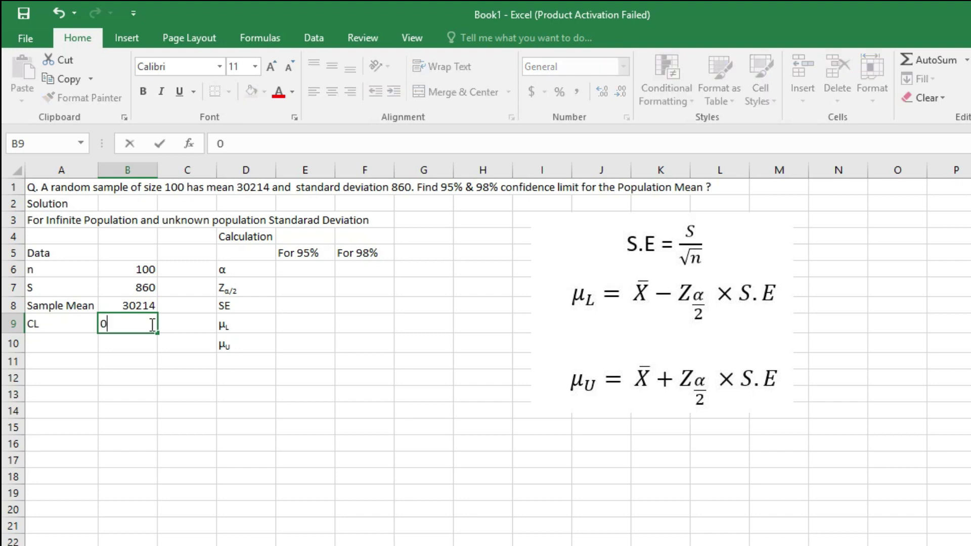
type(".")
type("95")
left_click(125, 343)
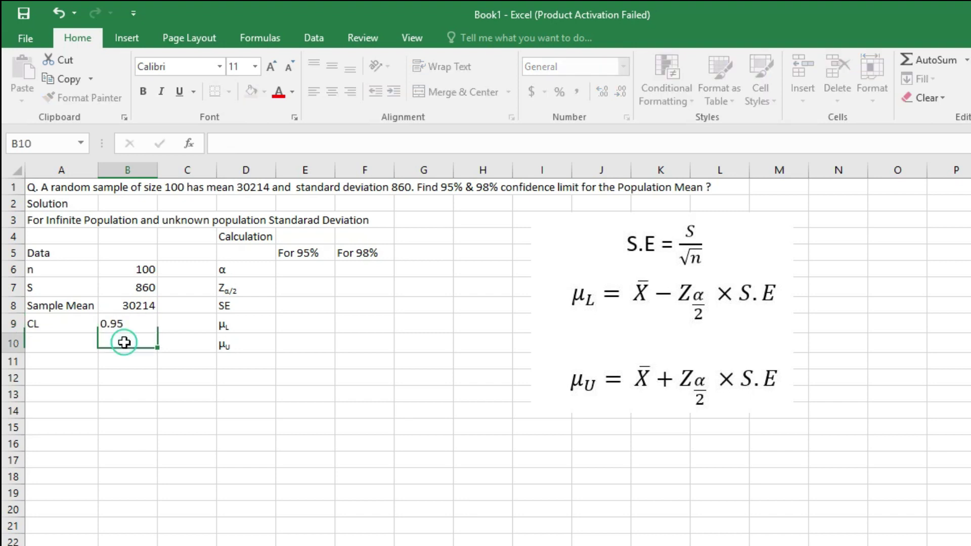
type("0")
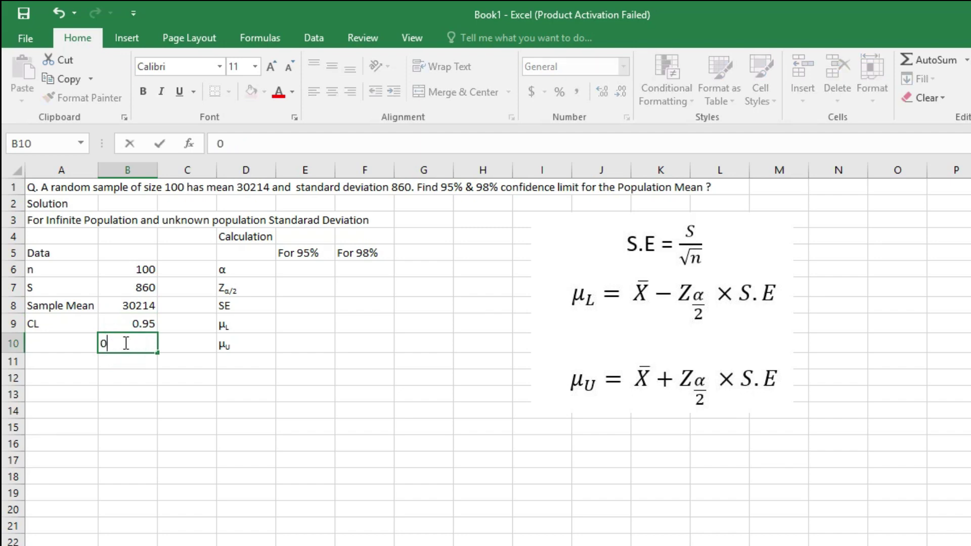
type(".98")
left_click(119, 394)
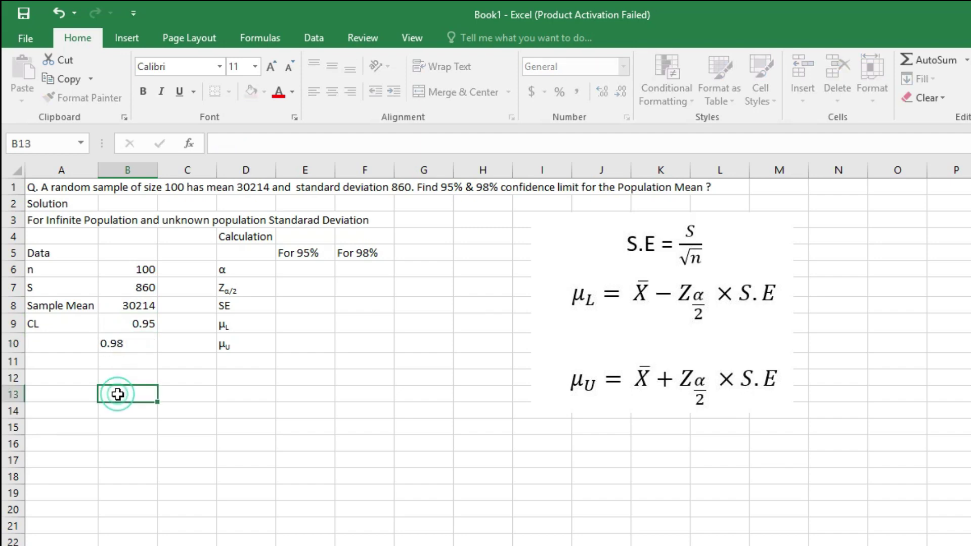
left_click(228, 269)
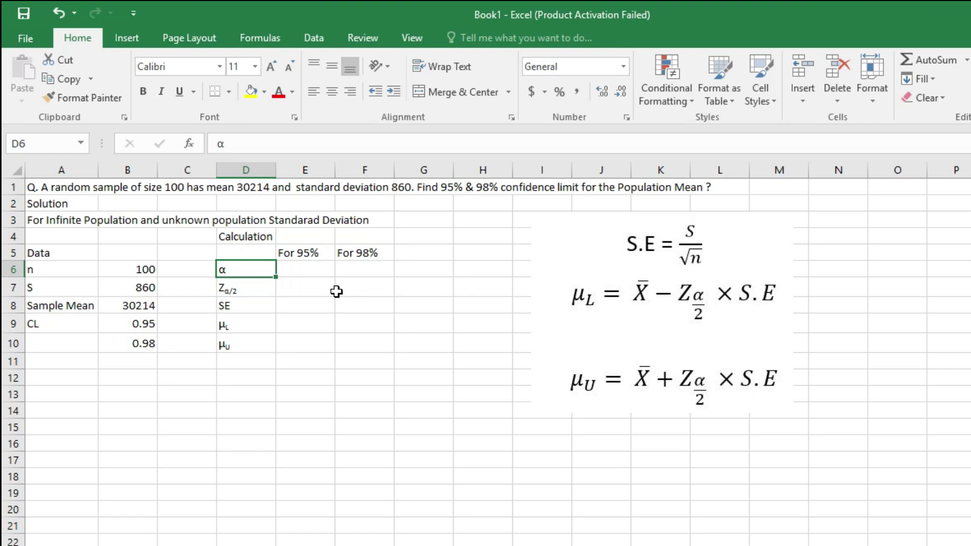
Enter =1-B9 in E6 and =1-B10 in F6, giving alpha 0.05 and 0.02.
left_click(296, 268)
type("=")
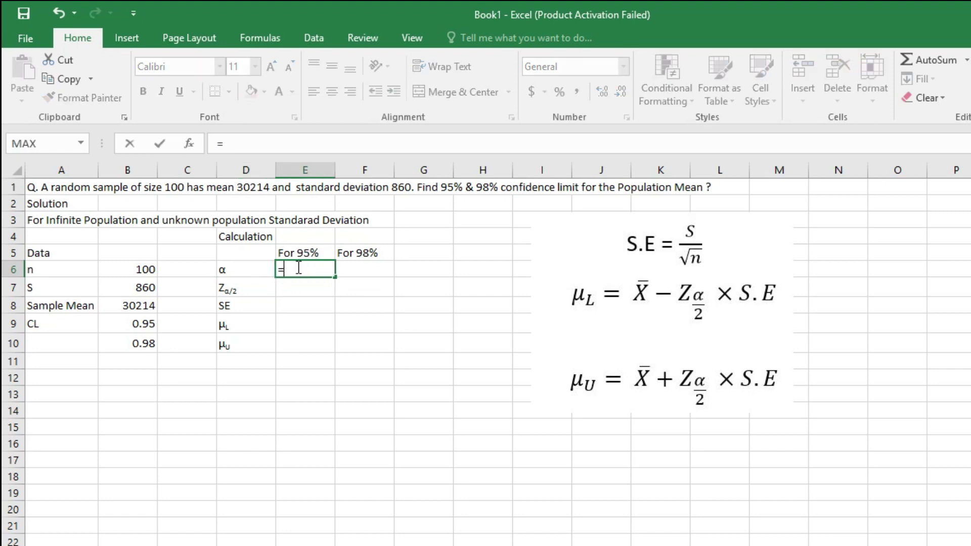
type("1-")
left_click(136, 324)
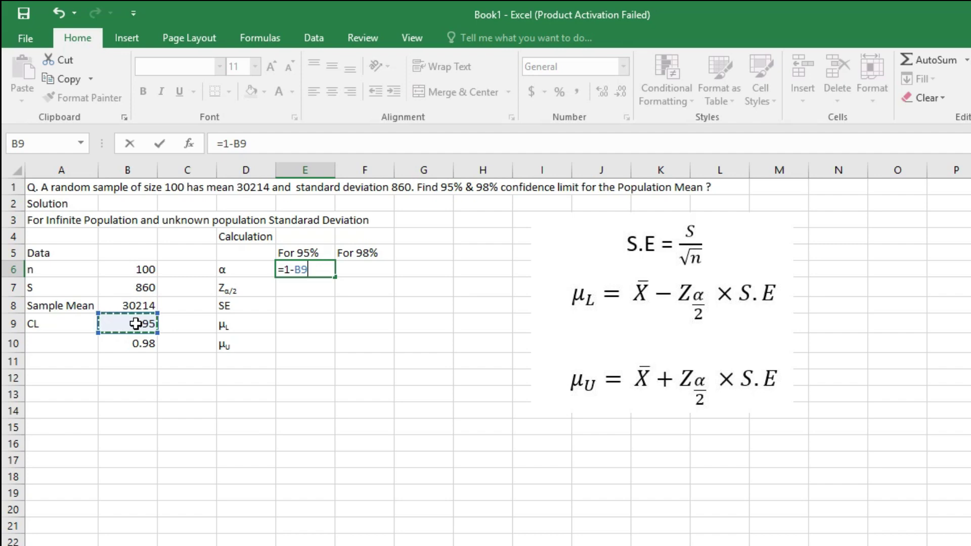
key("Return")
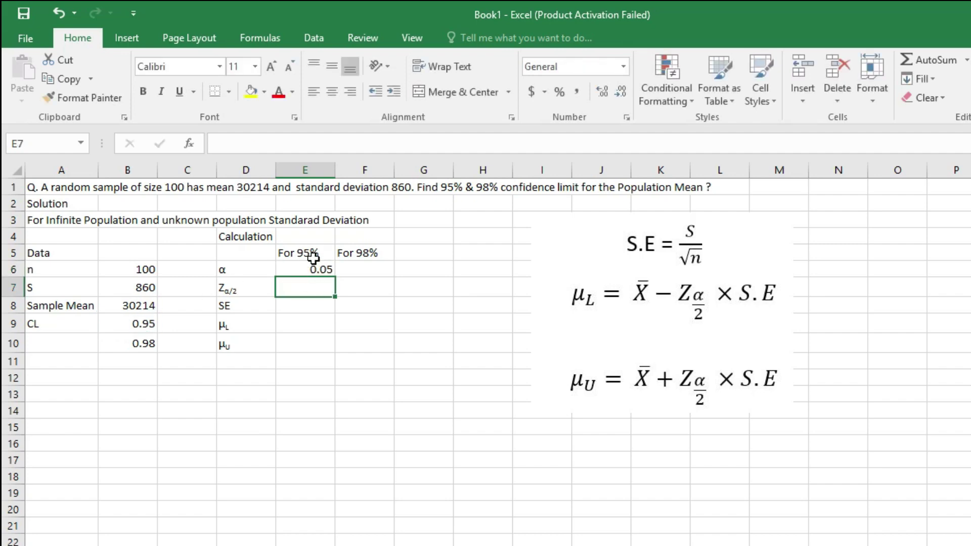
left_click(361, 267)
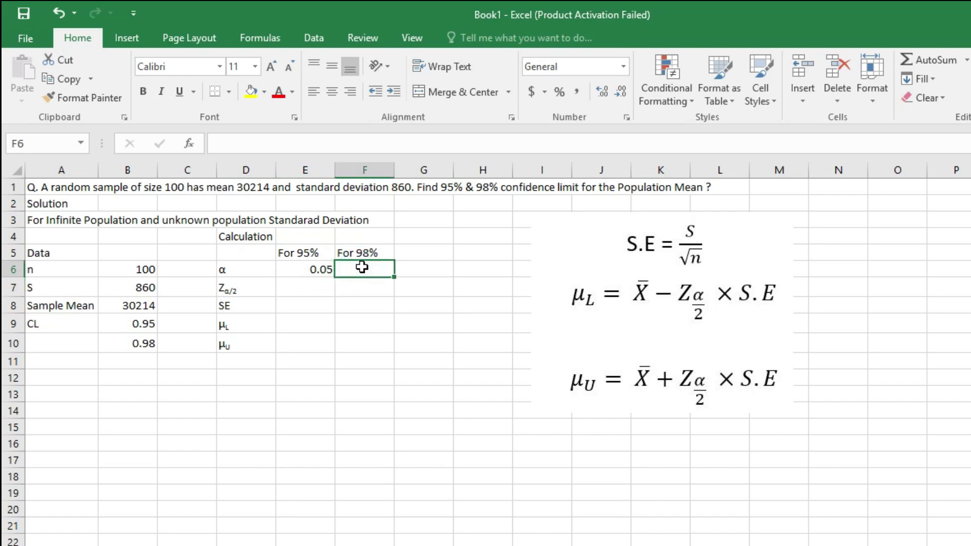
type("=1")
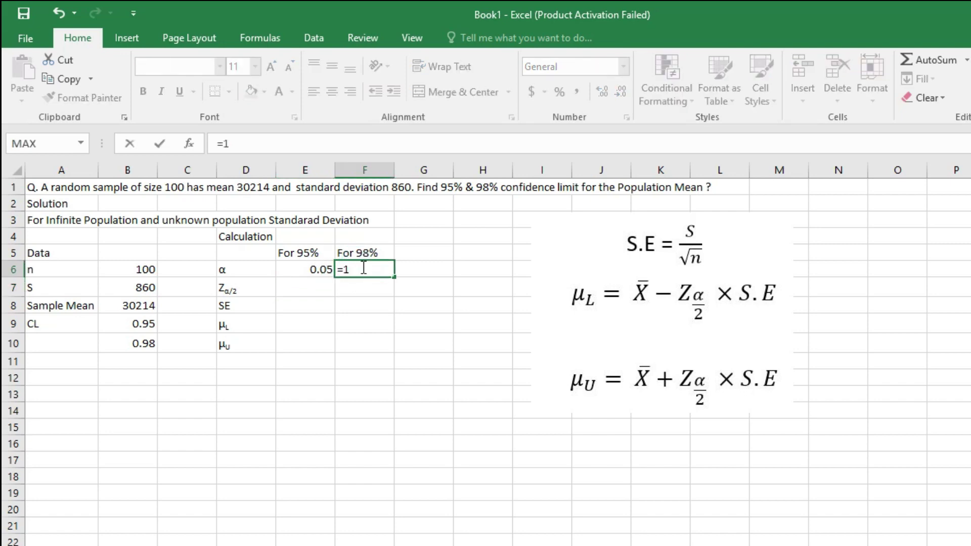
type("-")
left_click(135, 344)
key("Return")
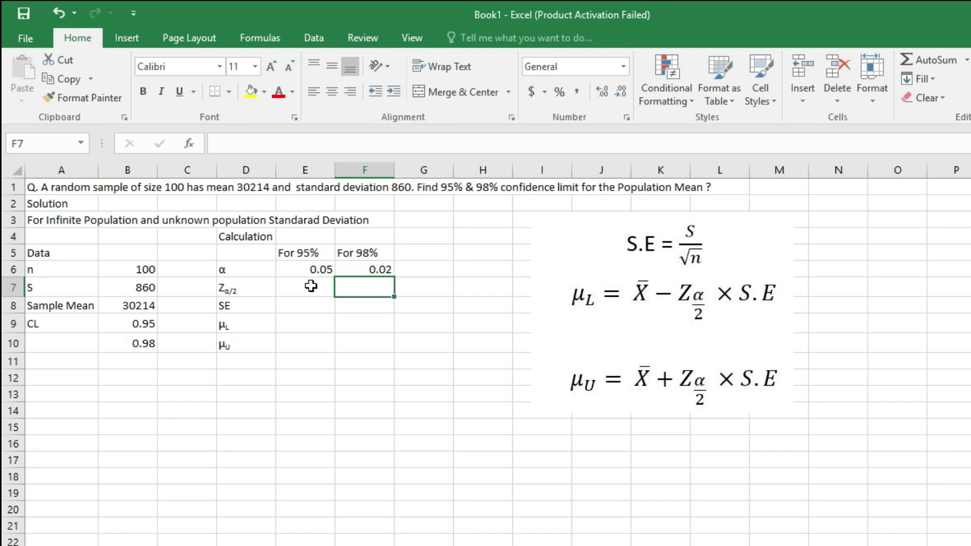
left_click(310, 286)
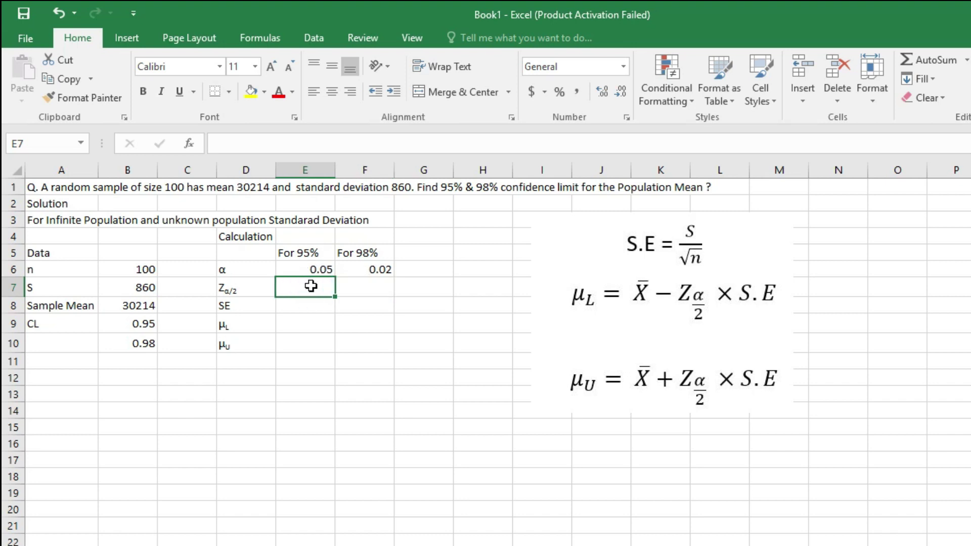
Compute the 95% critical Z as =ABS(NORMSINV(E6/2)), giving 1.959964.
type("=")
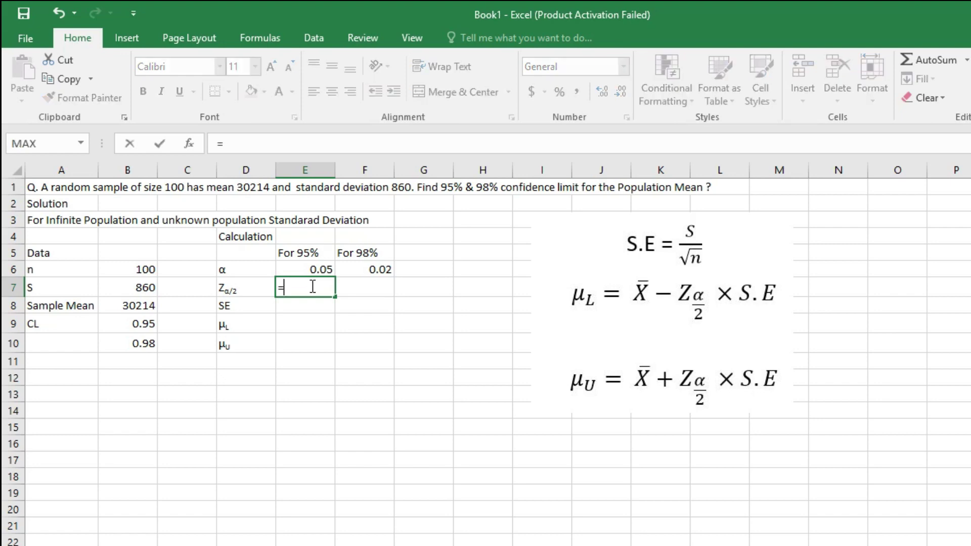
type("abs")
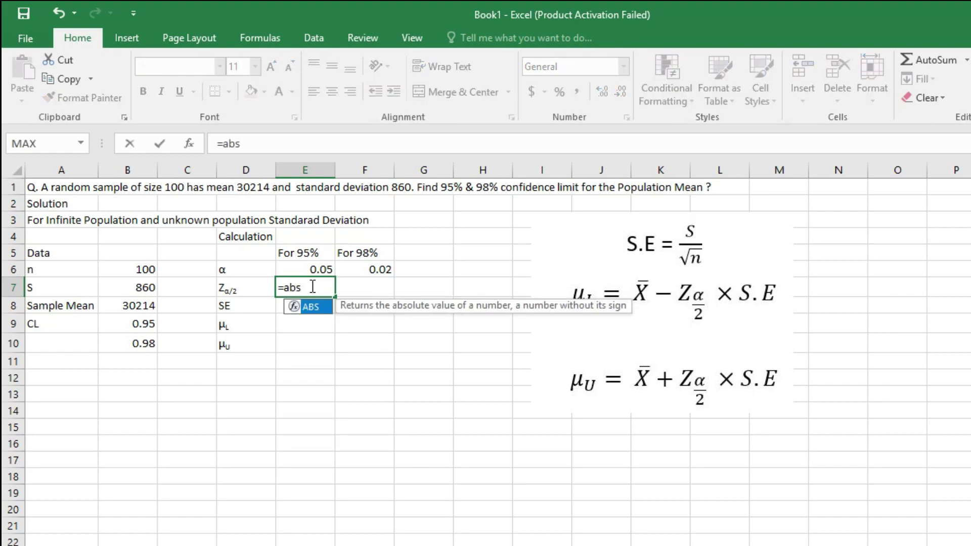
double_click(308, 306)
type("n")
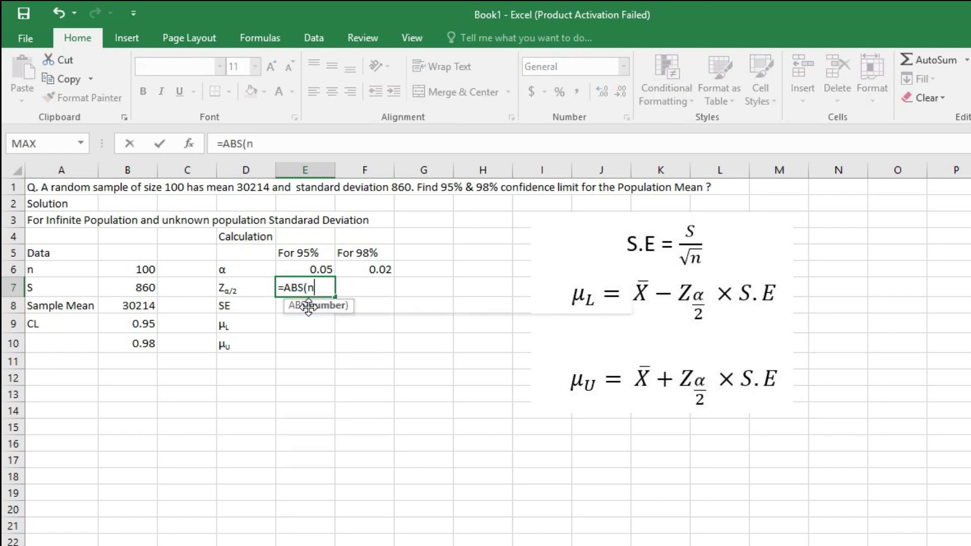
type("orms")
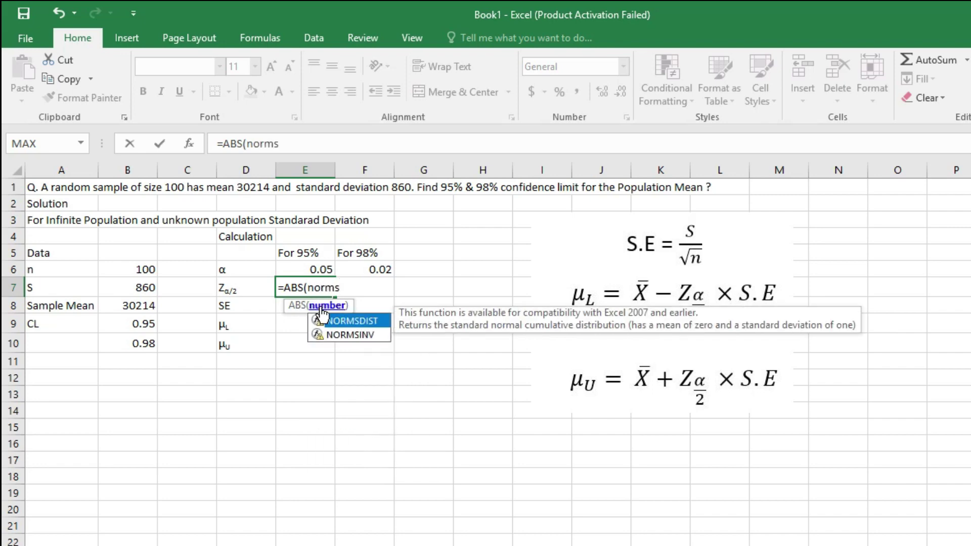
double_click(347, 332)
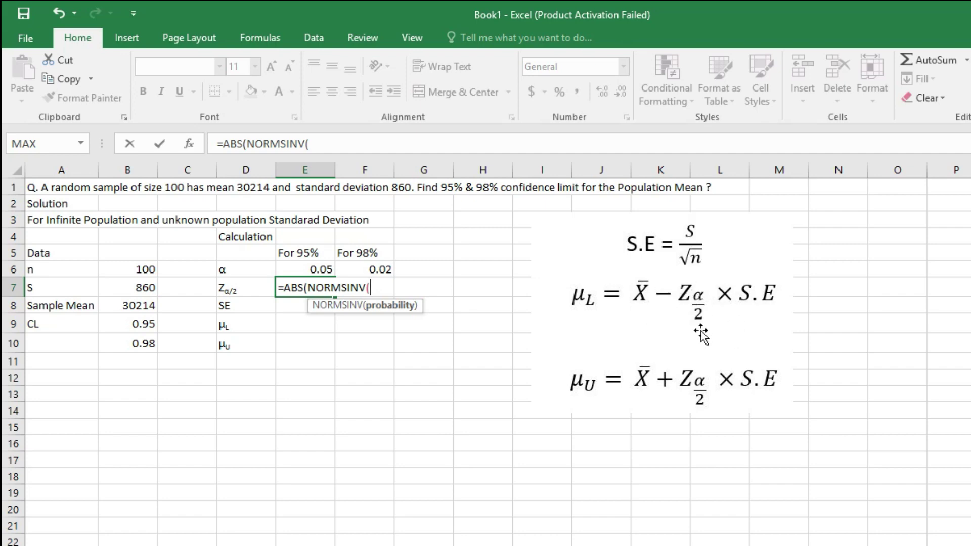
left_click(322, 269)
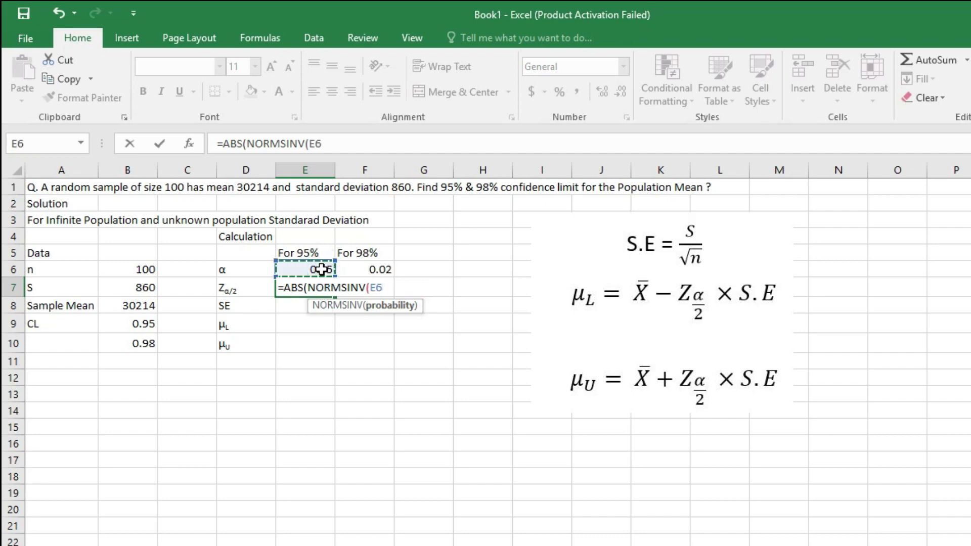
type("/")
type("2")
type("))")
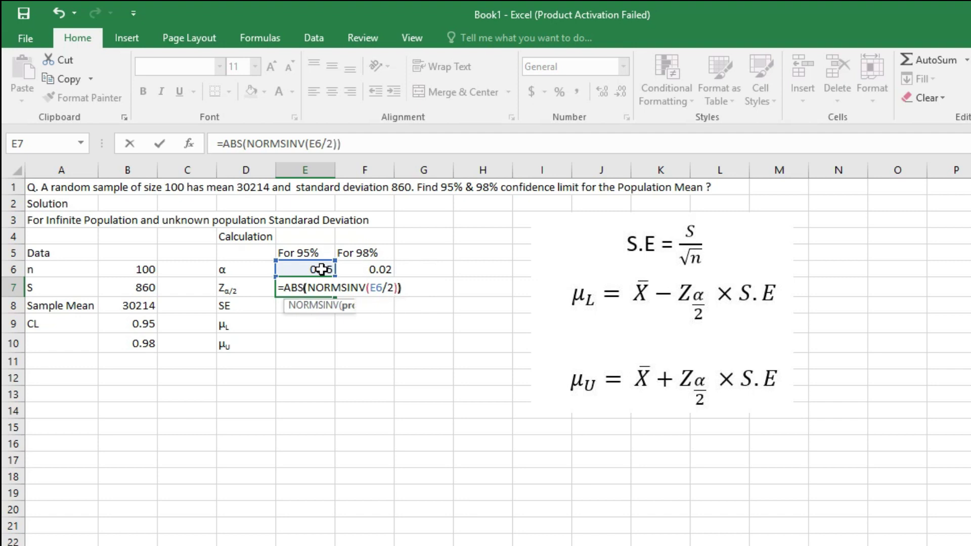
key("Return")
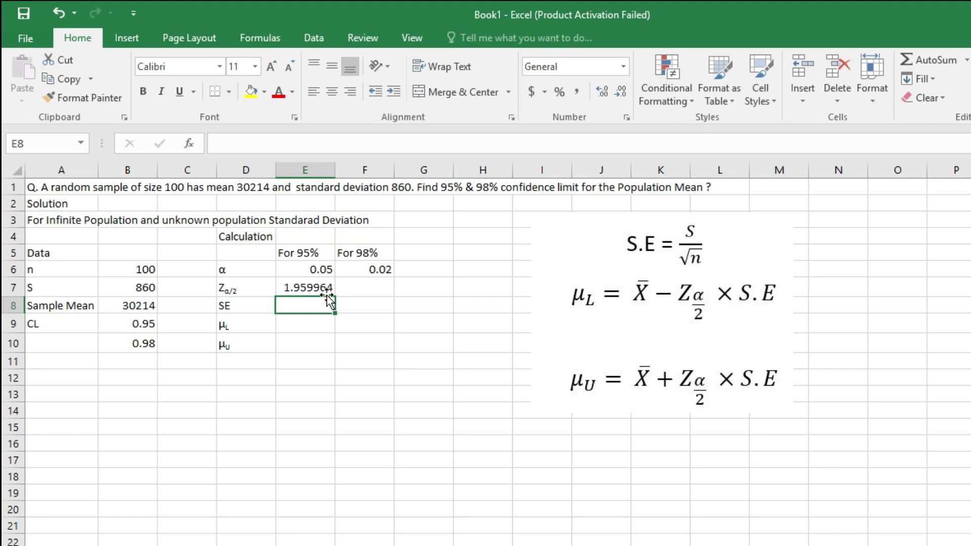
Compute the 98% critical Z in F7 as =ABS(NORMSINV(F6/2)), giving 2.326348.
left_click(375, 270)
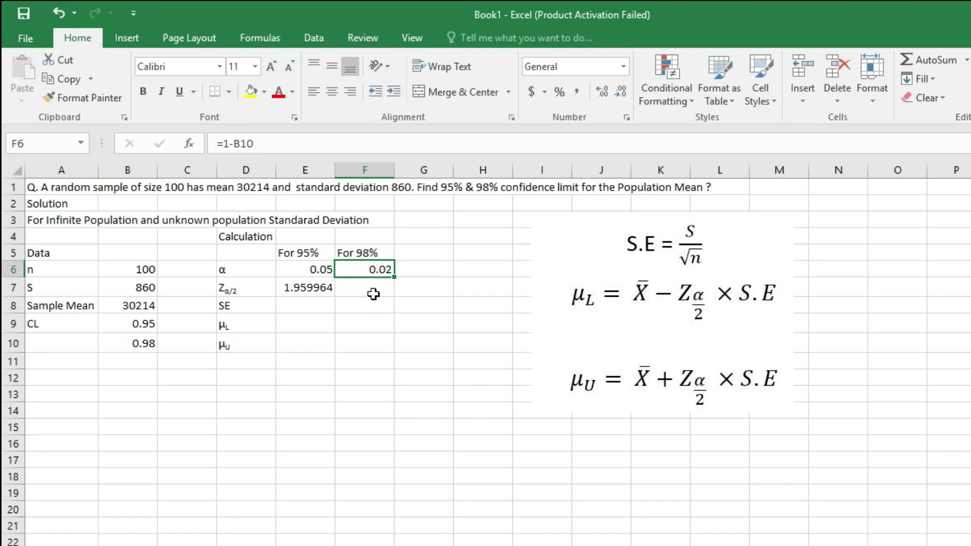
left_click(373, 290)
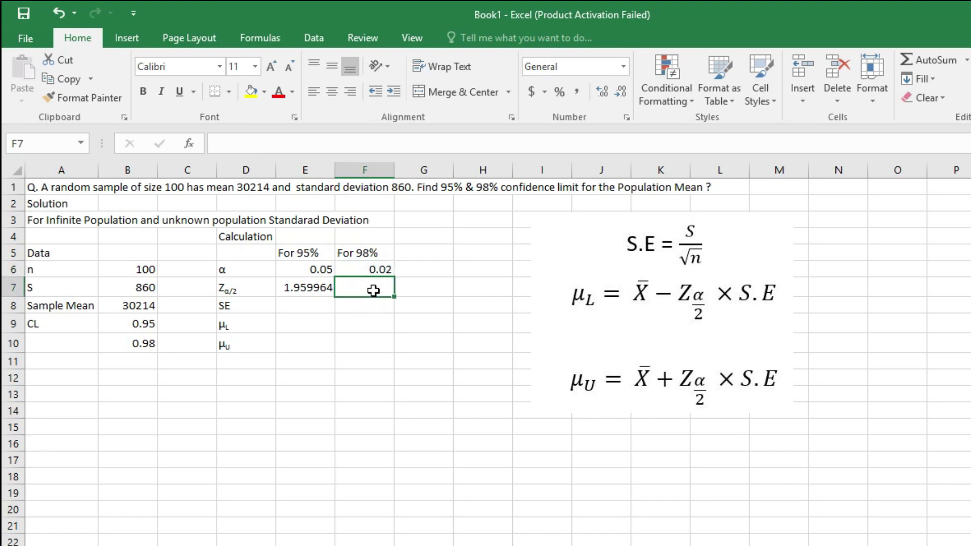
type("=ab")
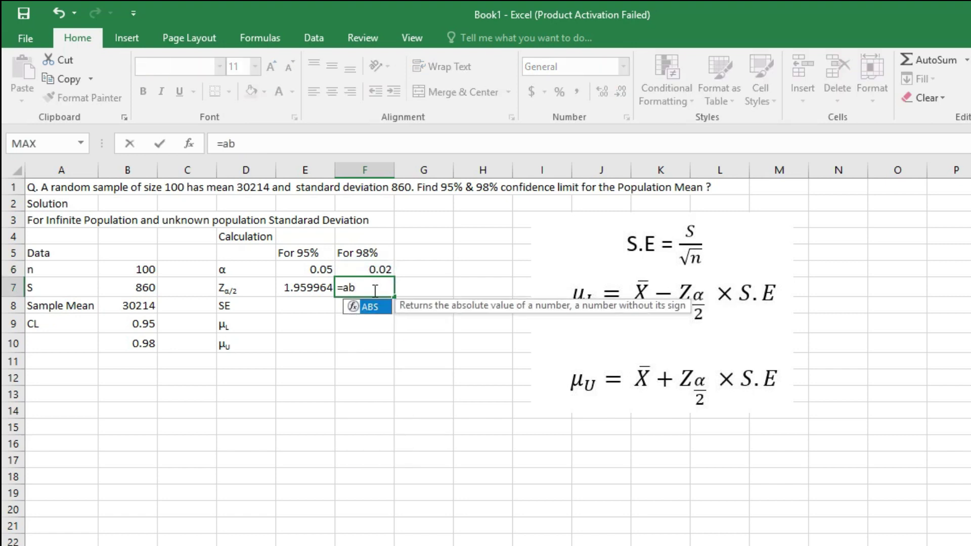
double_click(377, 310)
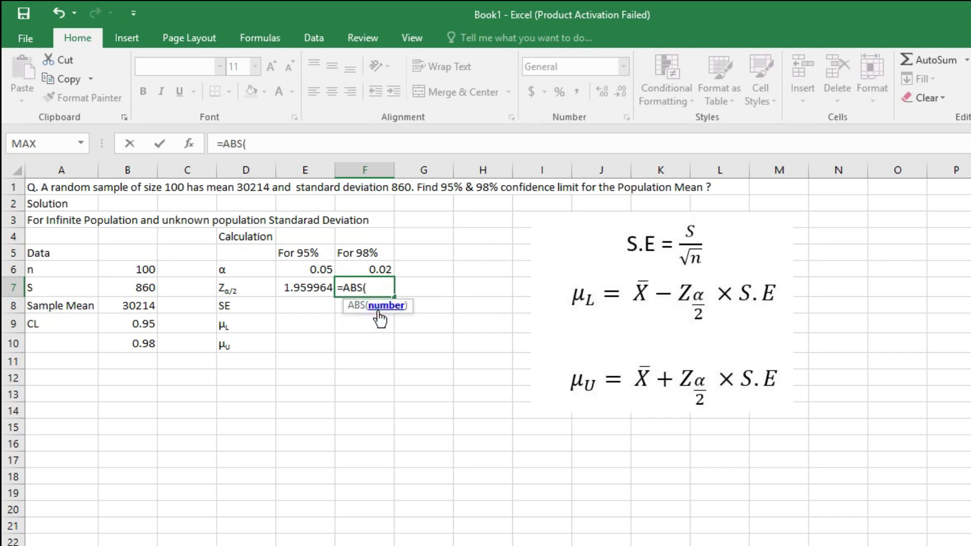
type("nor")
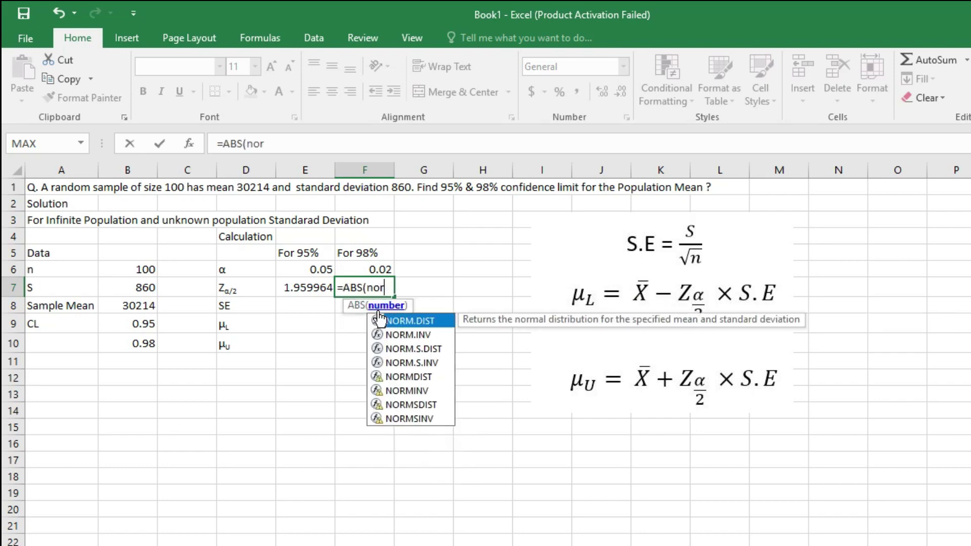
double_click(410, 419)
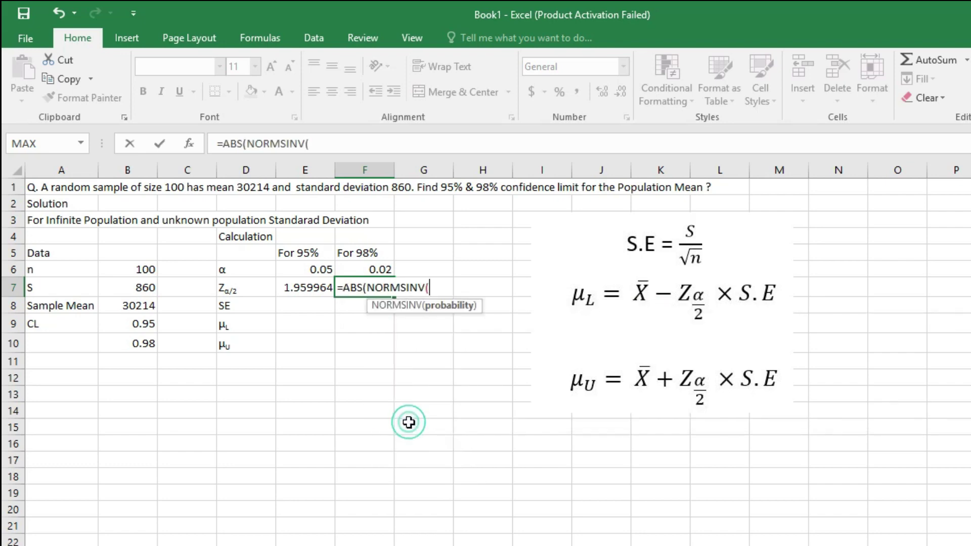
left_click(374, 270)
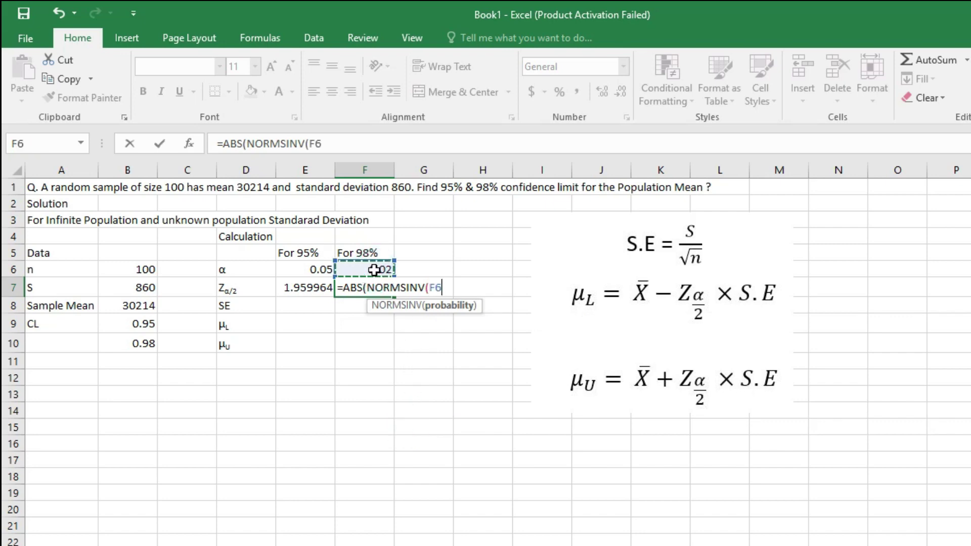
type("/")
type("2))")
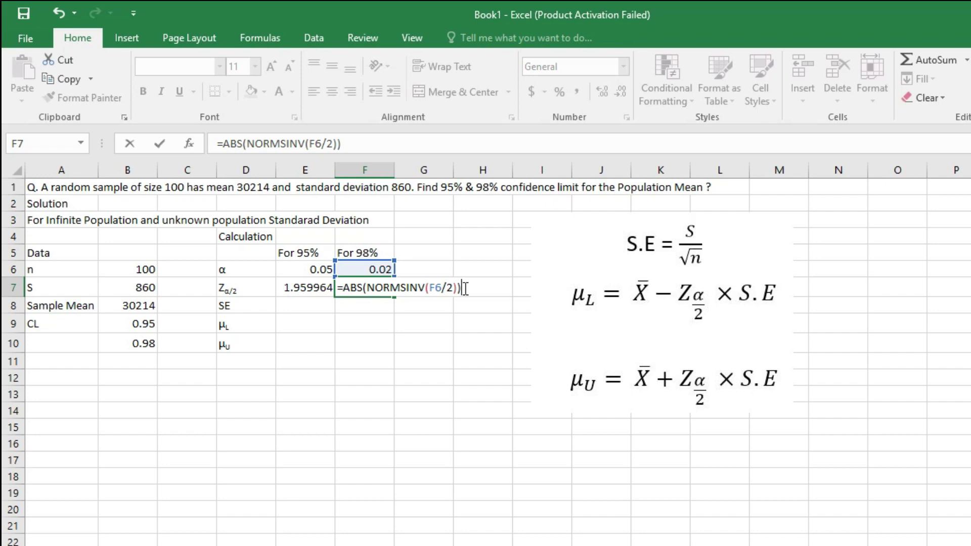
key("Return")
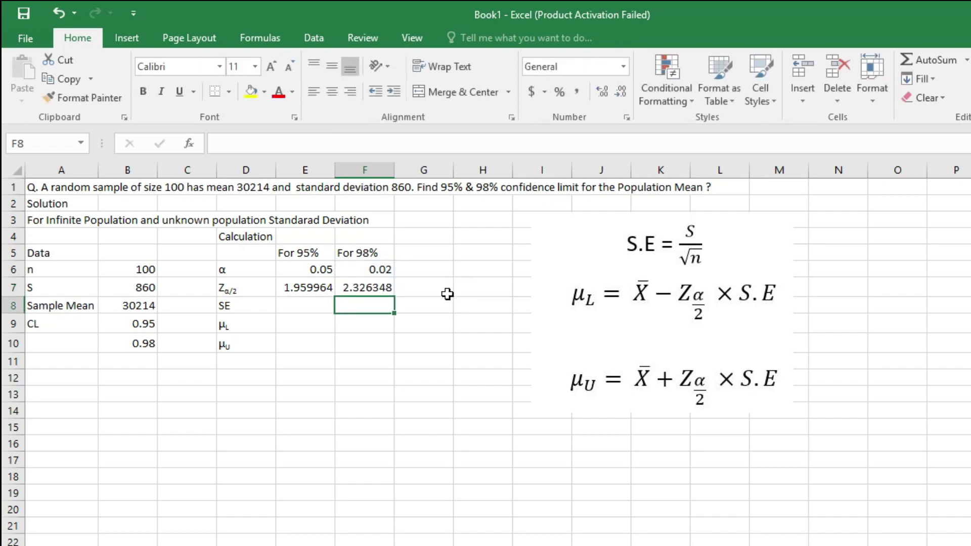
Enter the 95% standard error in E8 as =B7/SQRT(B6), giving 86.
left_click(294, 305)
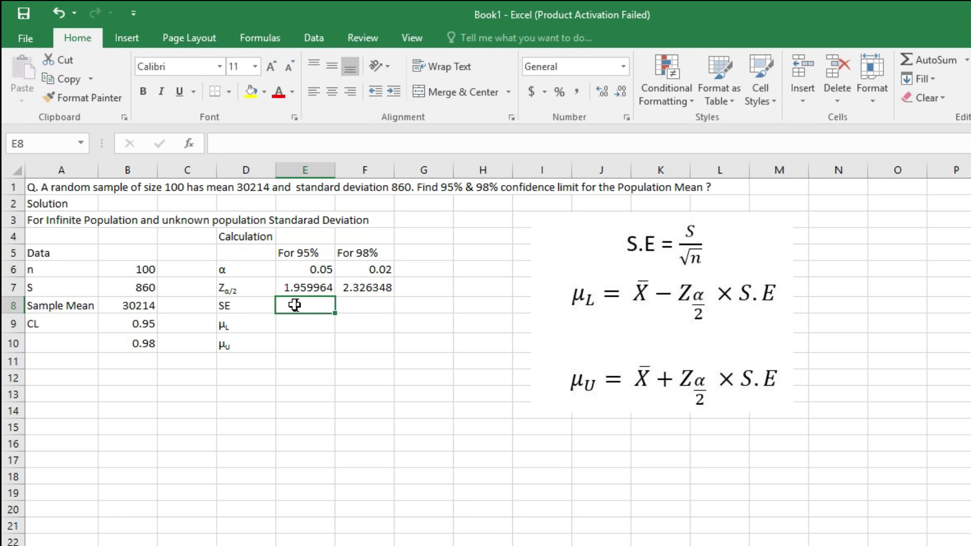
type("=")
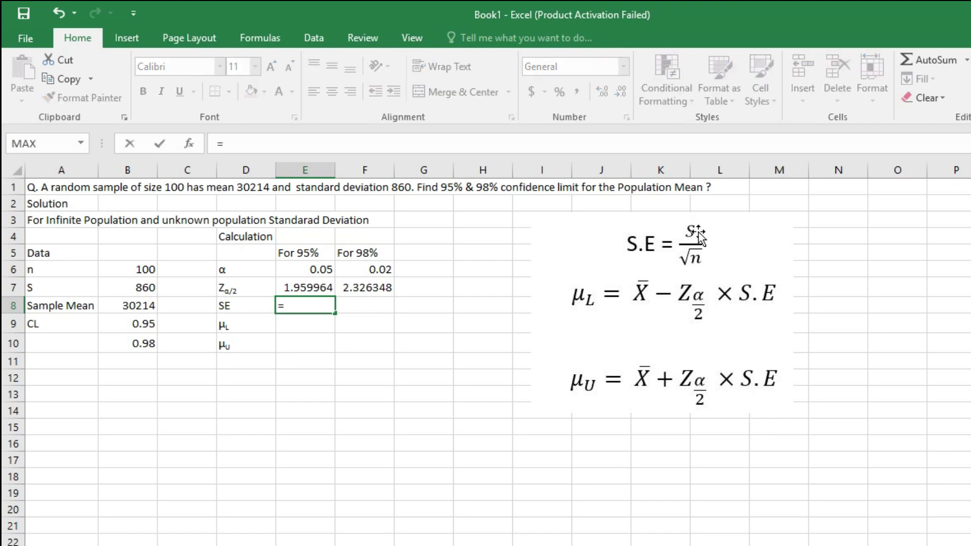
left_click(132, 287)
type("/")
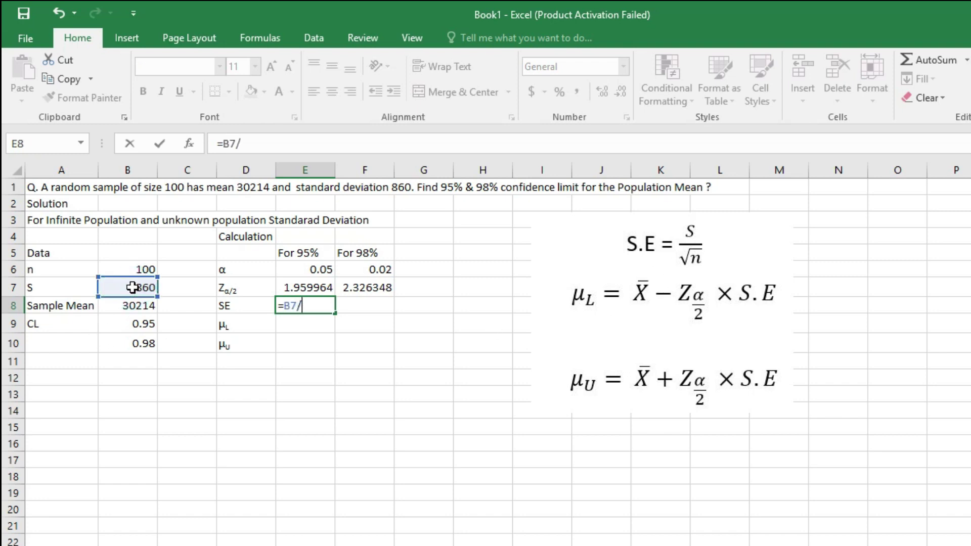
type("sqrt")
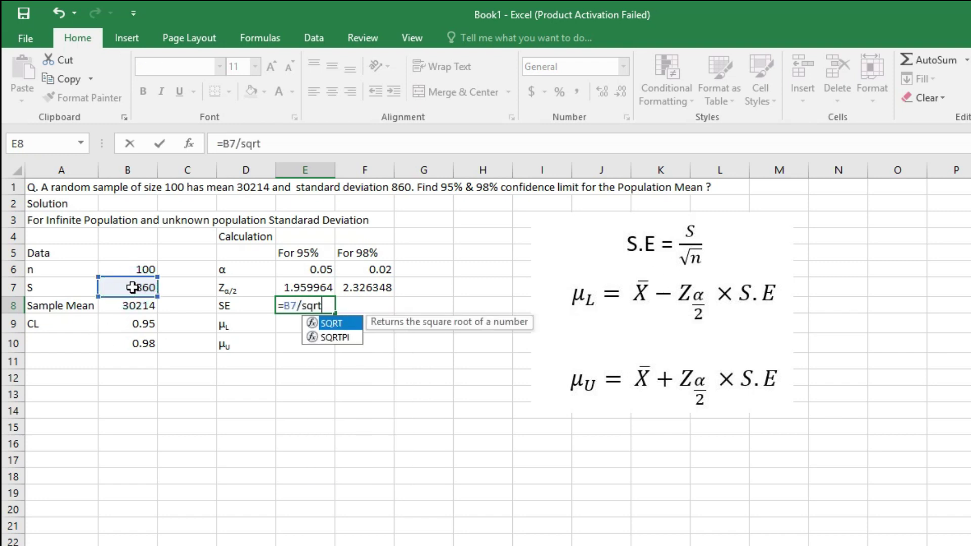
double_click(328, 323)
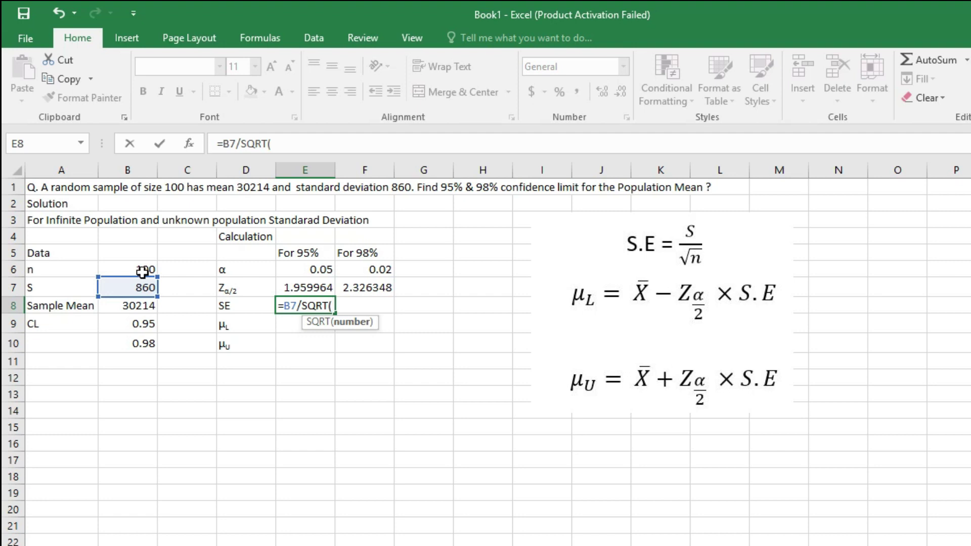
left_click(143, 272)
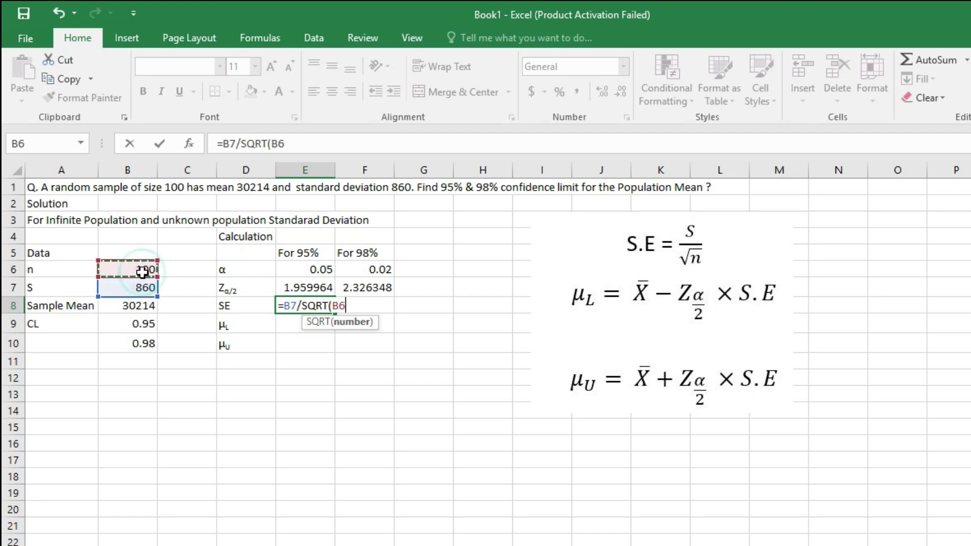
type(")")
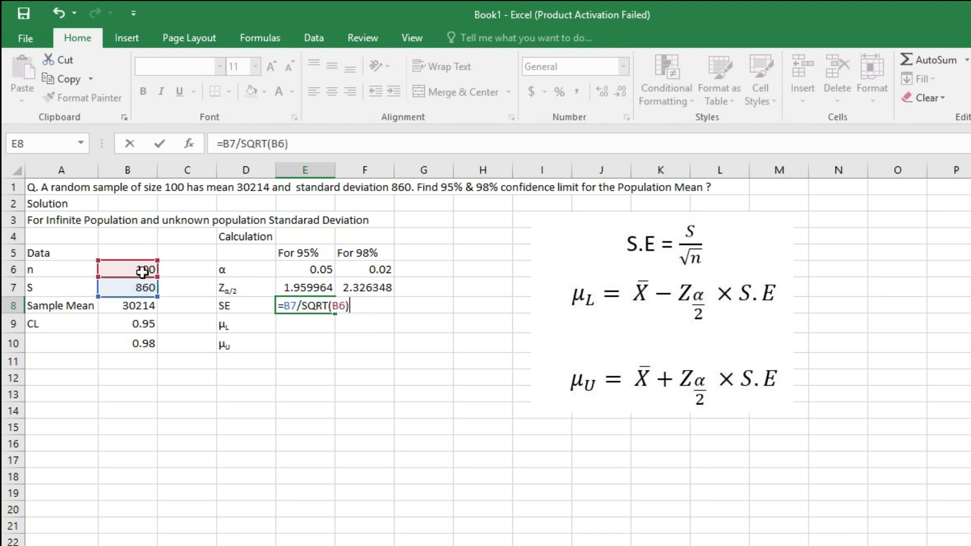
key("Return")
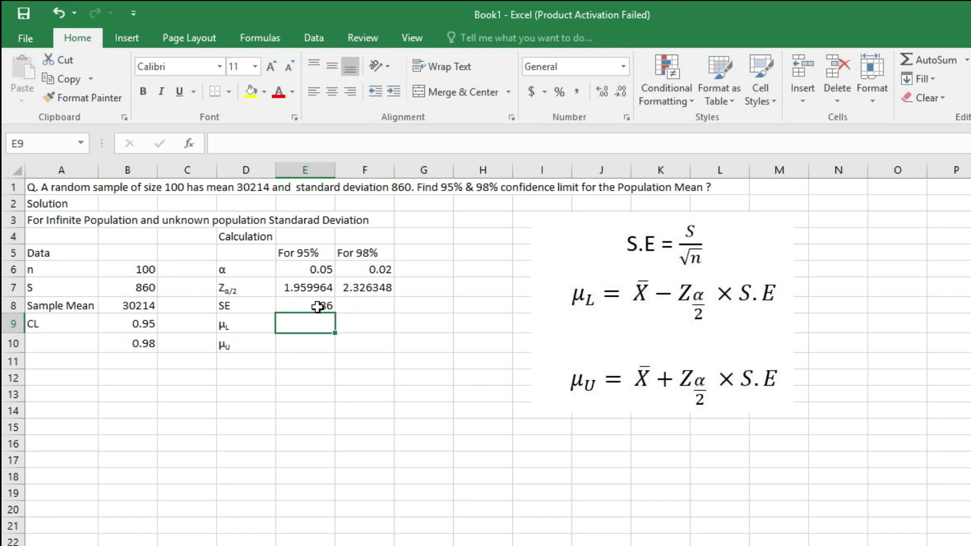
Enter the same =B7/SQRT(B6) standard error in F8 for 98%.
left_click(352, 307)
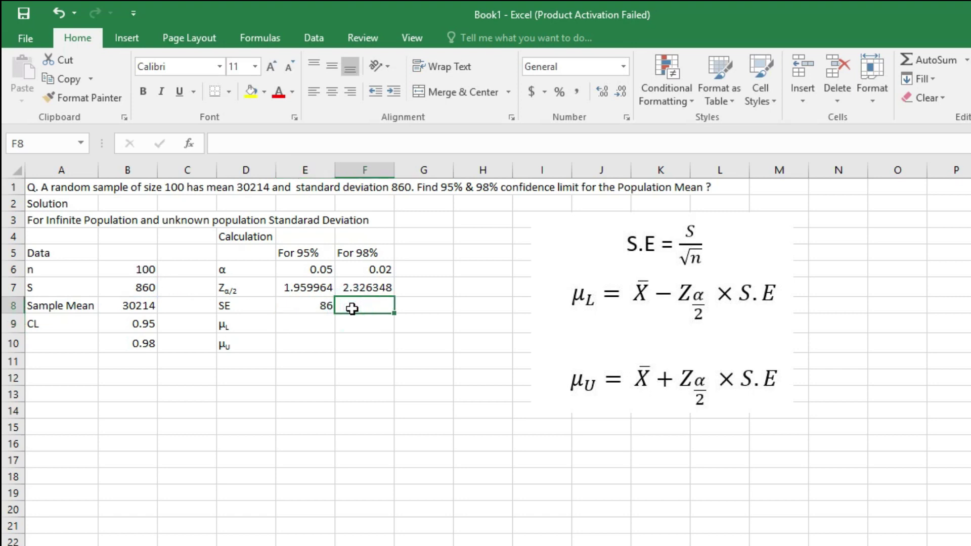
type("=")
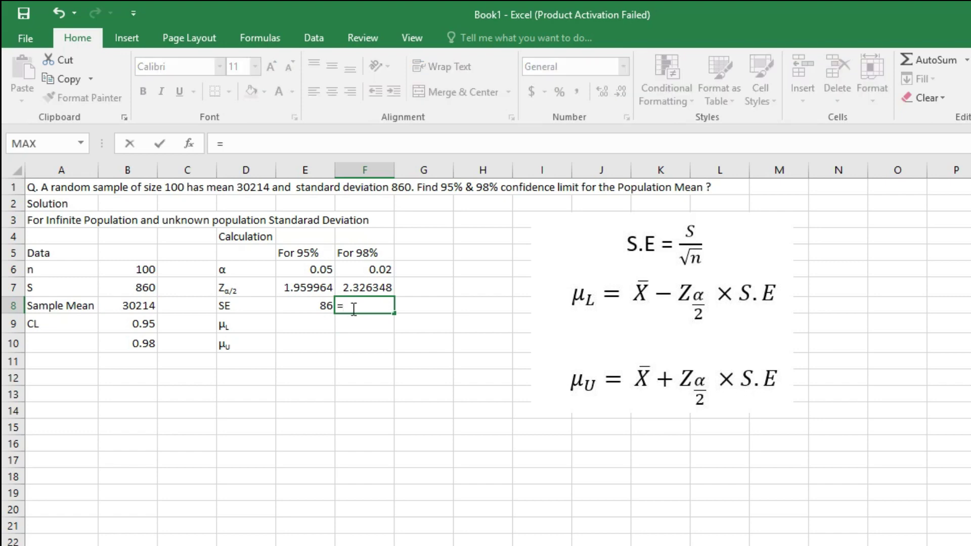
left_click(136, 287)
type("/")
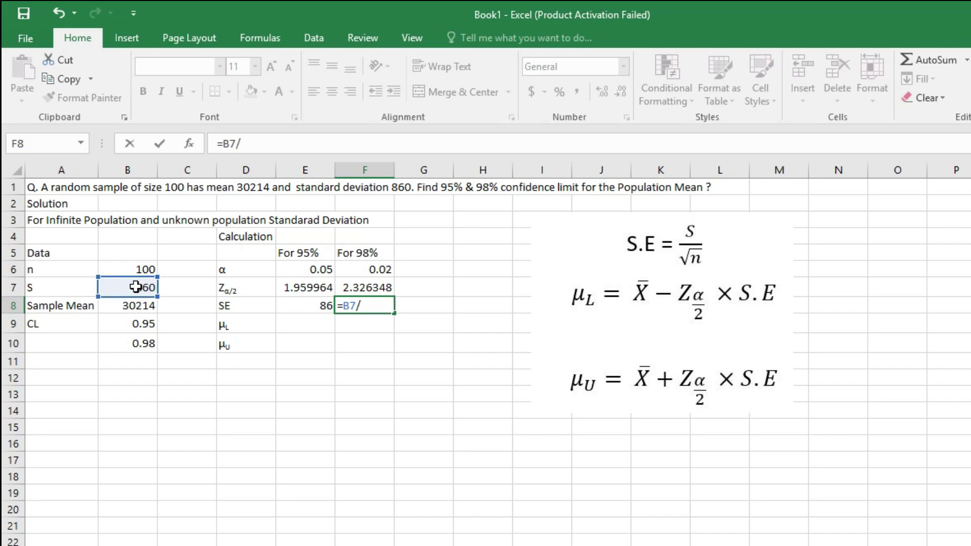
type("sqrt")
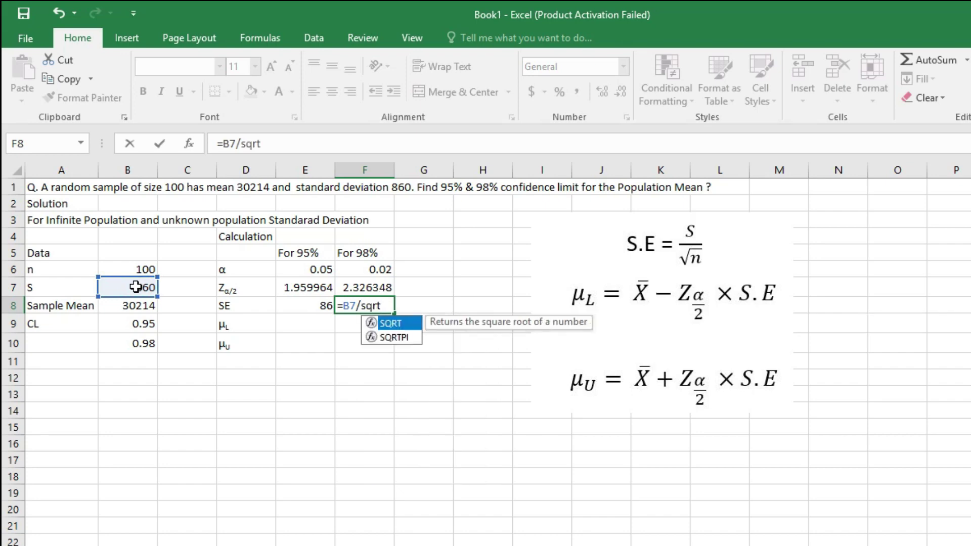
type("(")
left_click(136, 268)
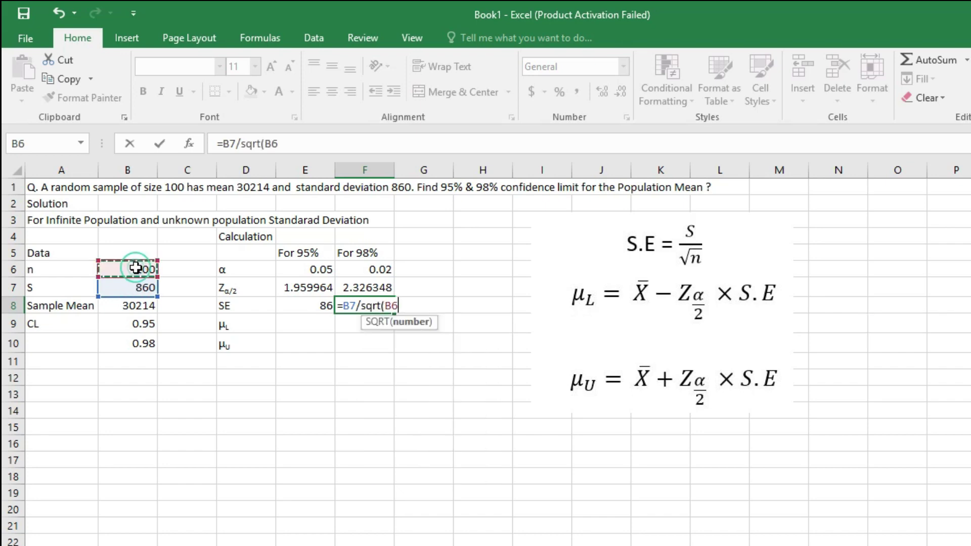
type(")")
key("Return")
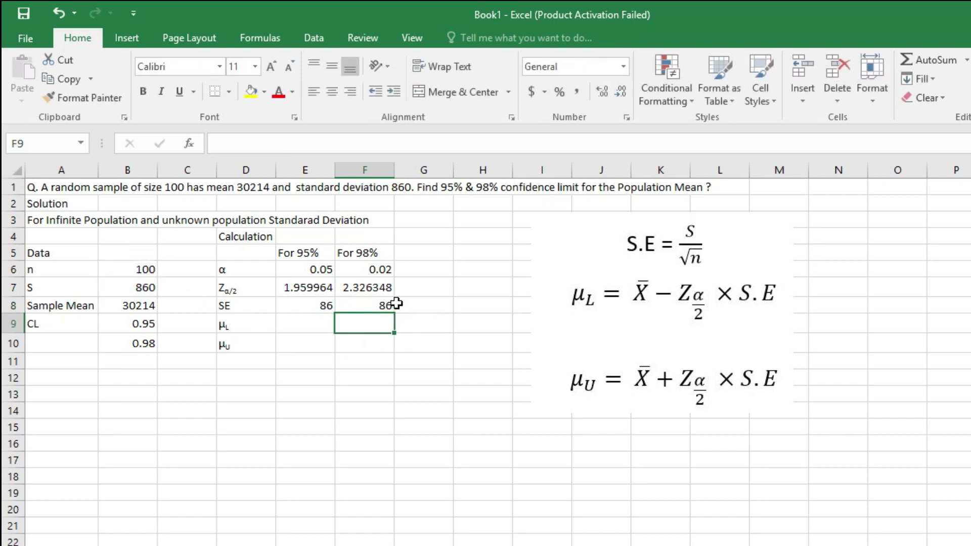
Start a formula with = in cell E9 for the 95% lower limit.
left_click(310, 326)
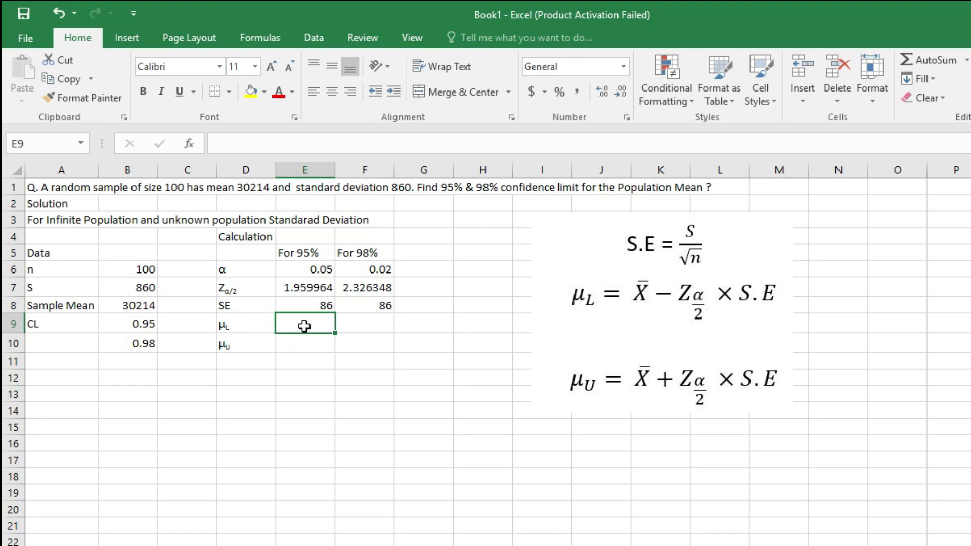
type("=")
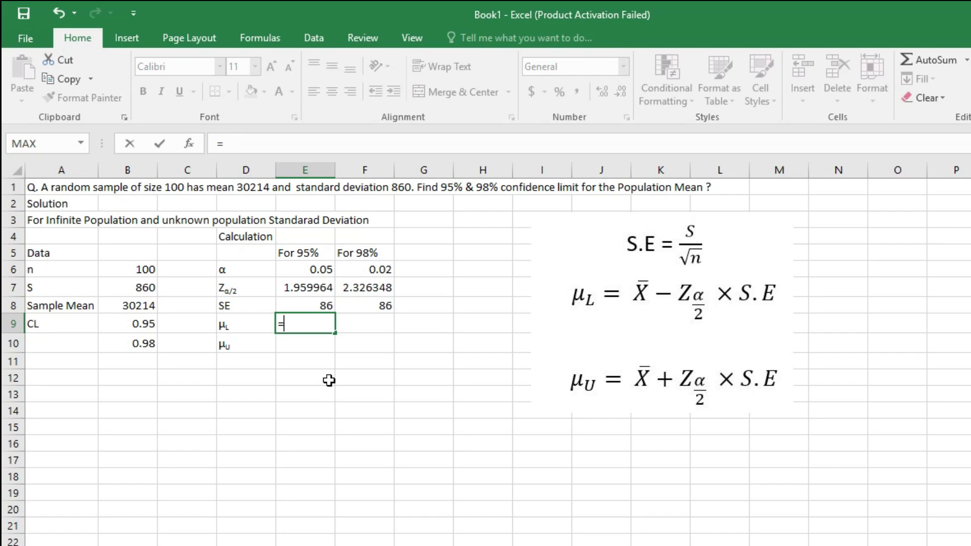
Complete the 95% lower limit as =B8-(E7)*E8, giving 30045.44.
left_click(136, 307)
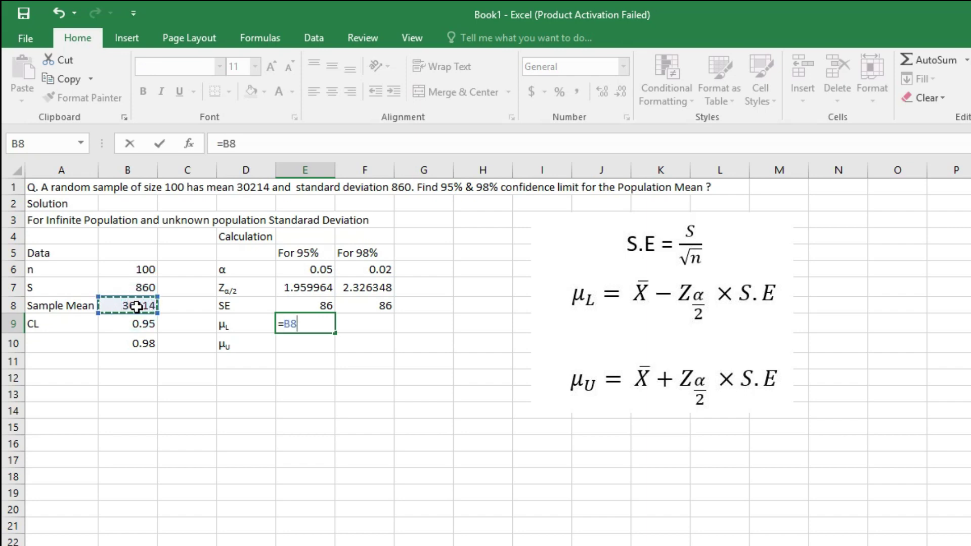
type("-")
type("(")
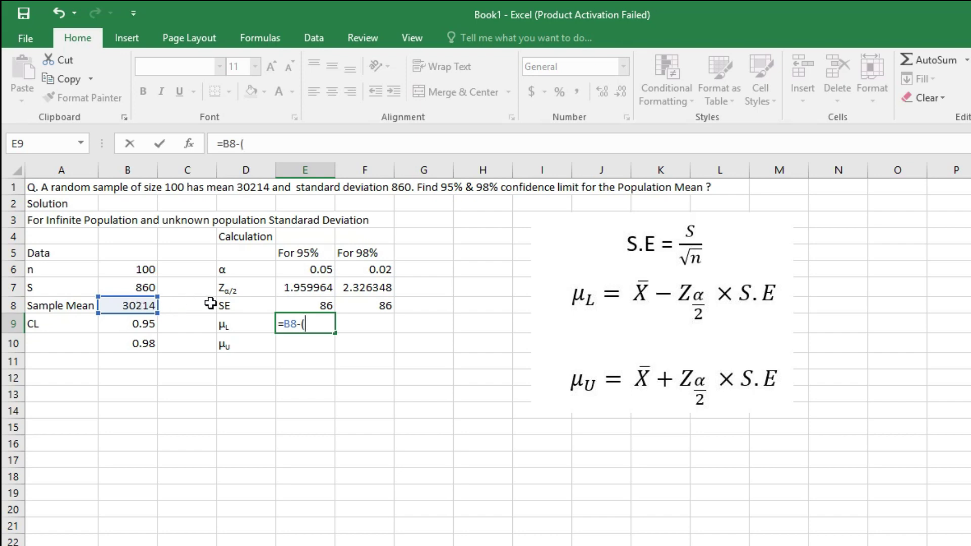
left_click(295, 286)
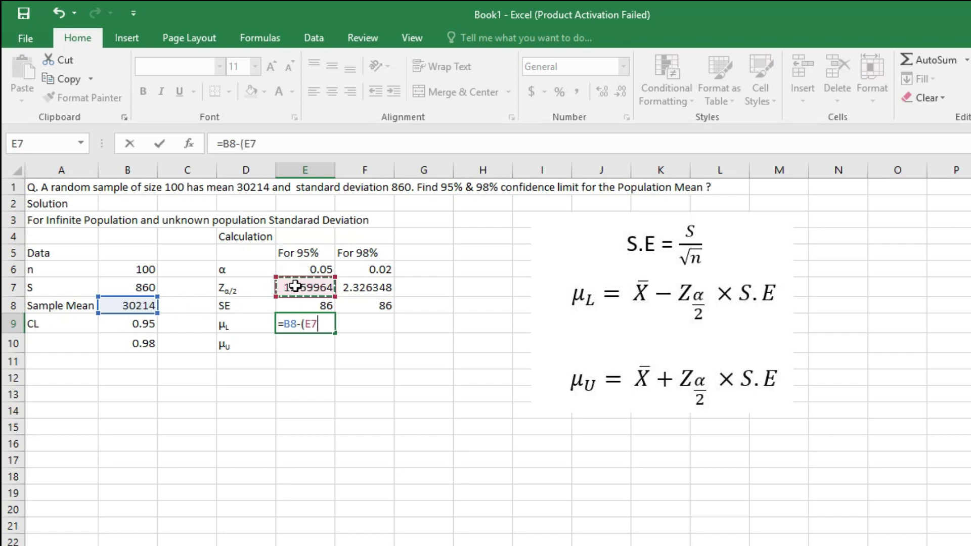
type(")")
type("*")
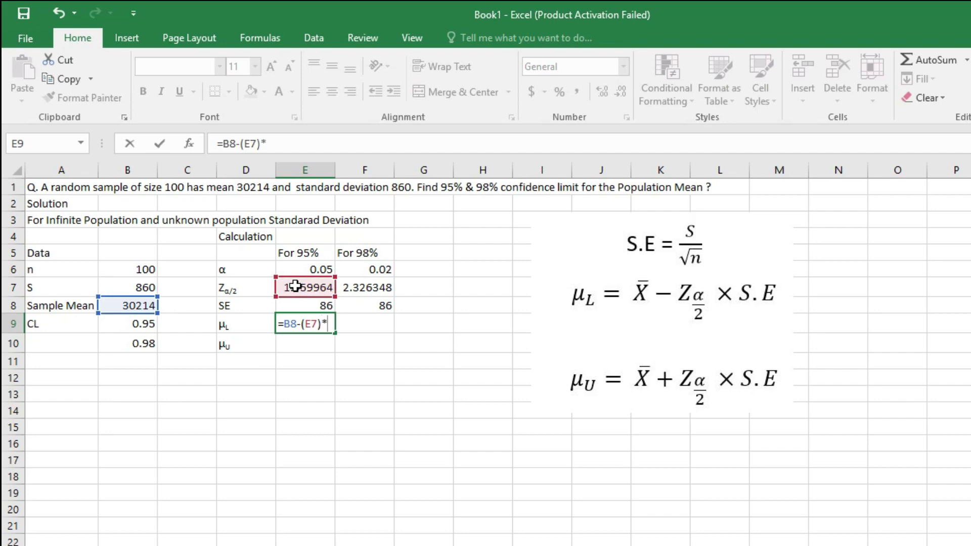
left_click(299, 304)
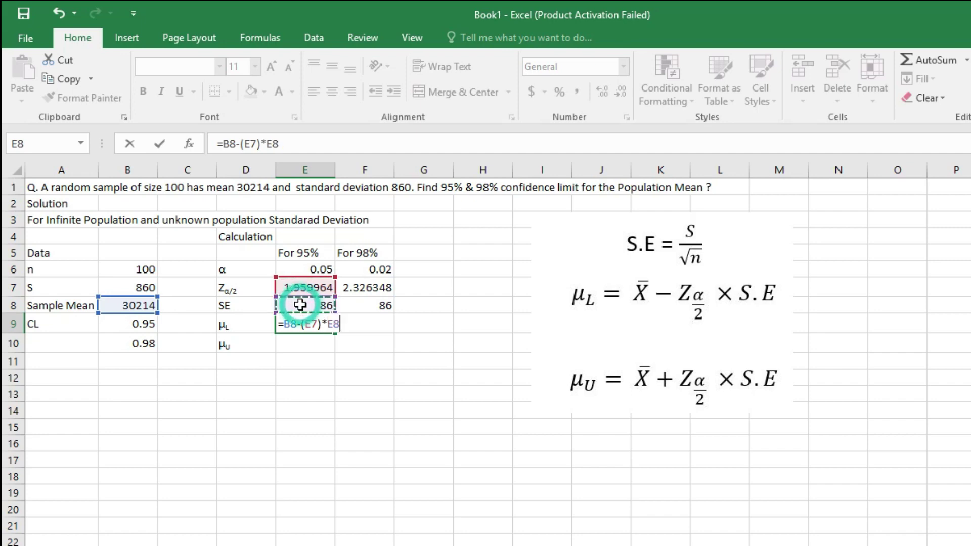
key("Return")
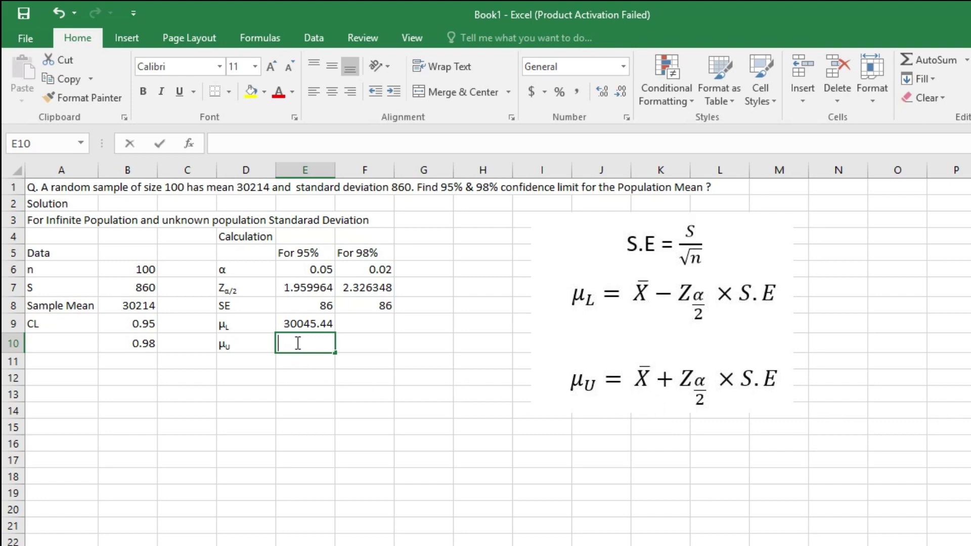
Enter the 95% upper limit in E10 as =B8+(E7)*E8, giving 30382.56.
type("=")
left_click(123, 305)
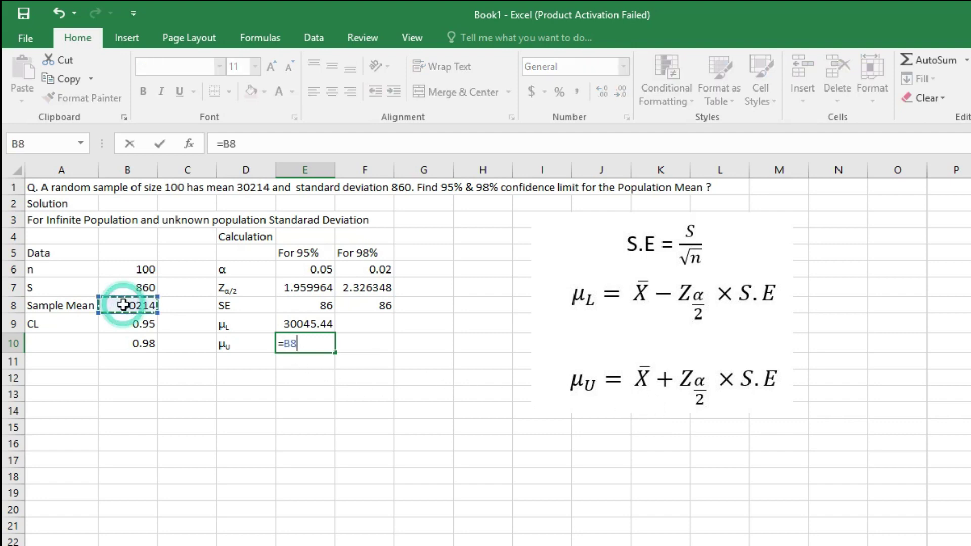
type("+(")
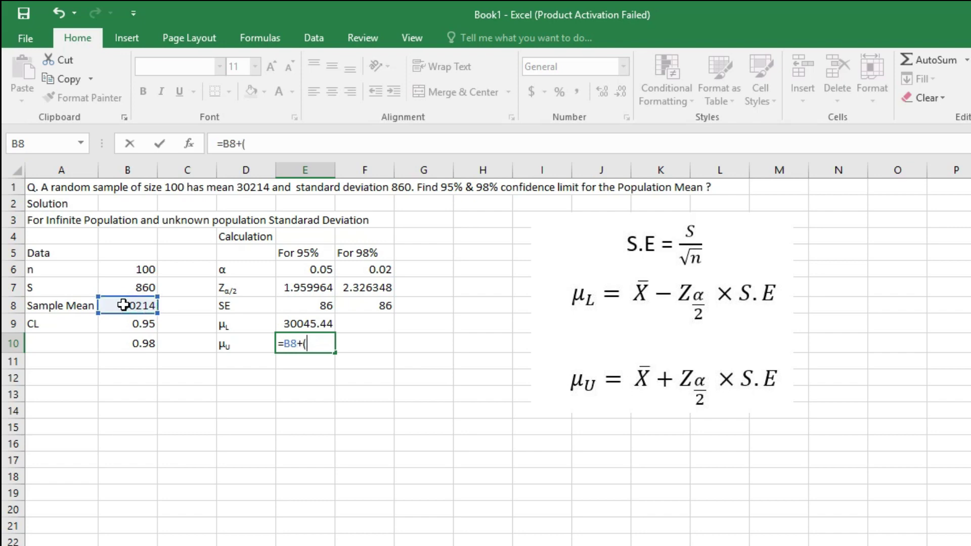
left_click(295, 286)
type(")")
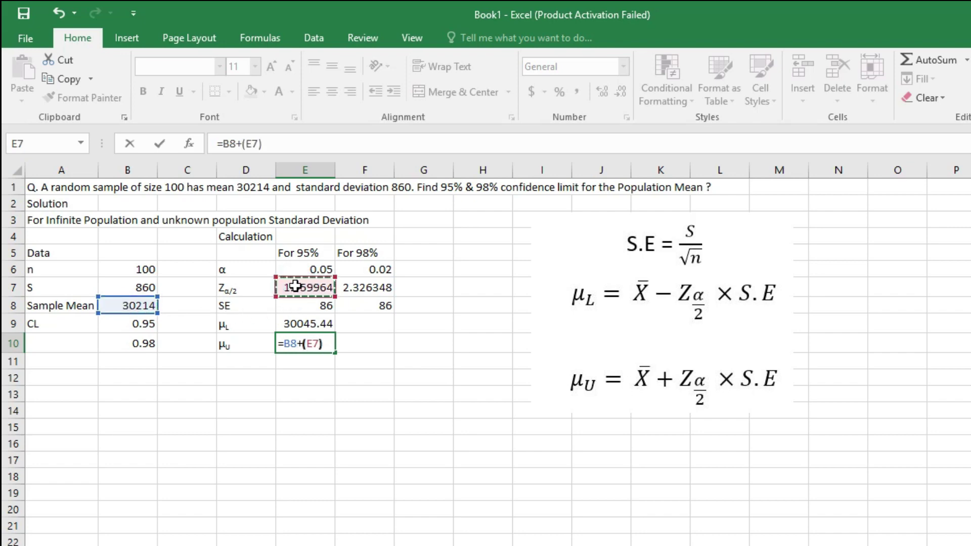
type("*")
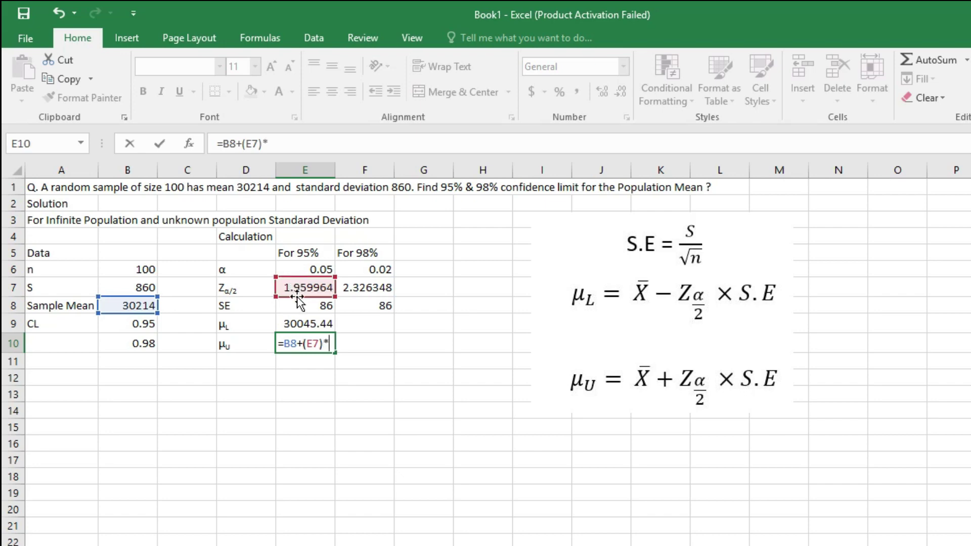
left_click(300, 305)
key("Return")
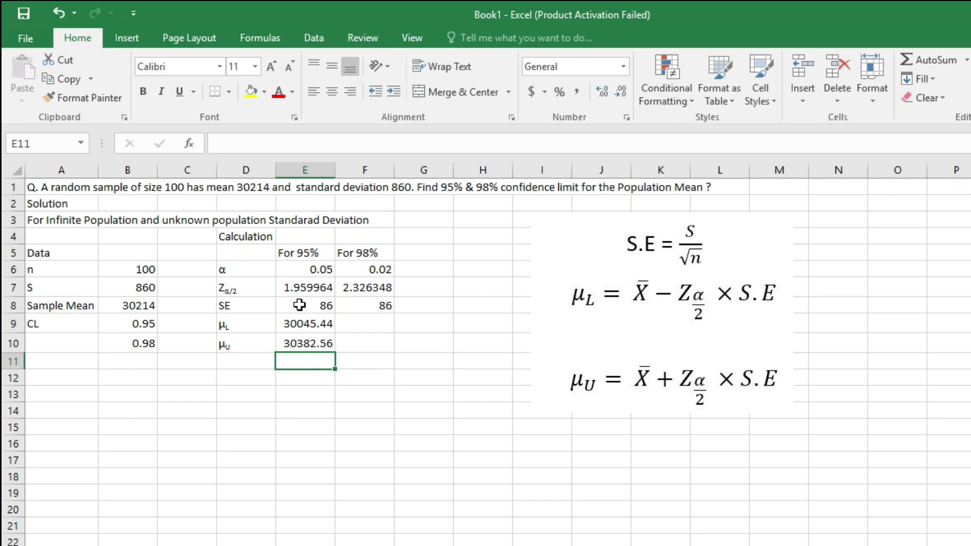
left_click(374, 325)
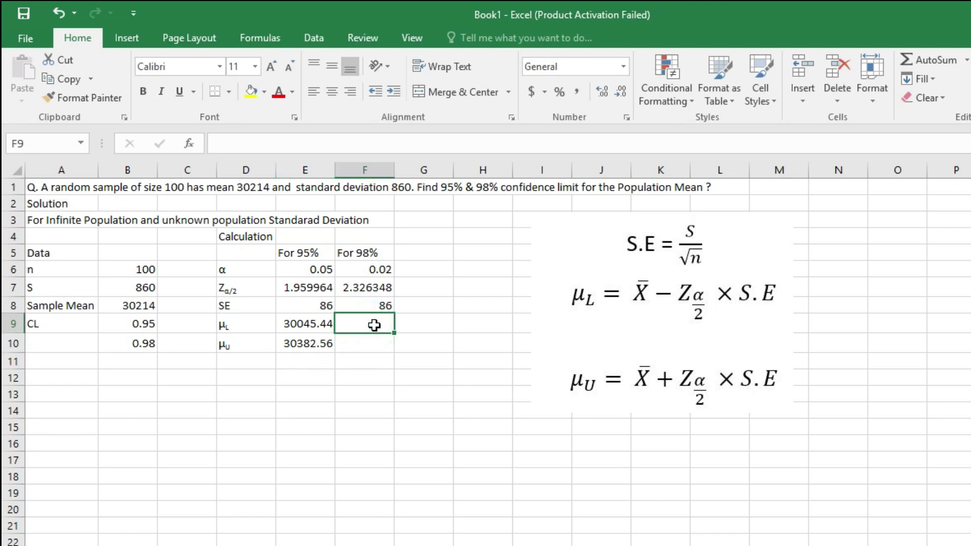
Enter the 98% lower limit in F9 as =B8-(F7)*F8, giving 30013.93.
type("=")
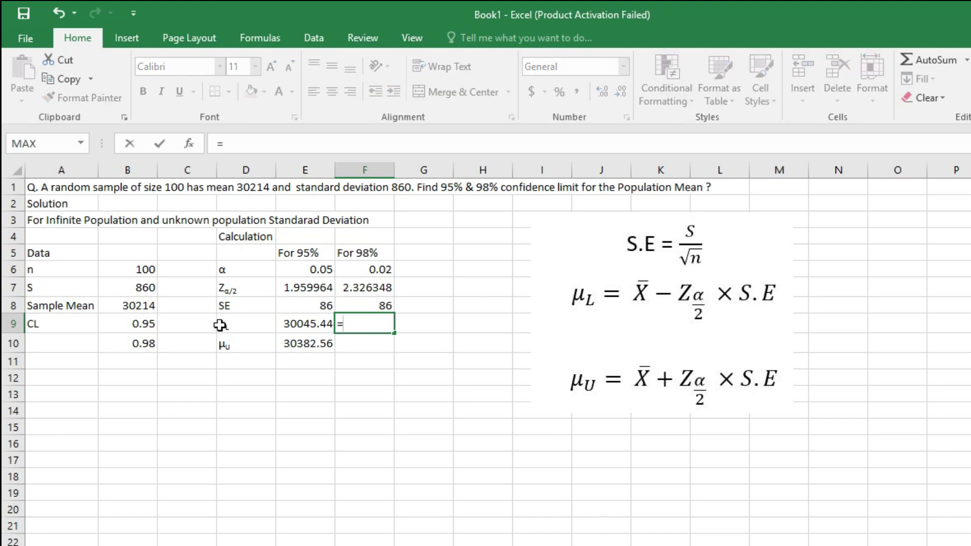
left_click(123, 304)
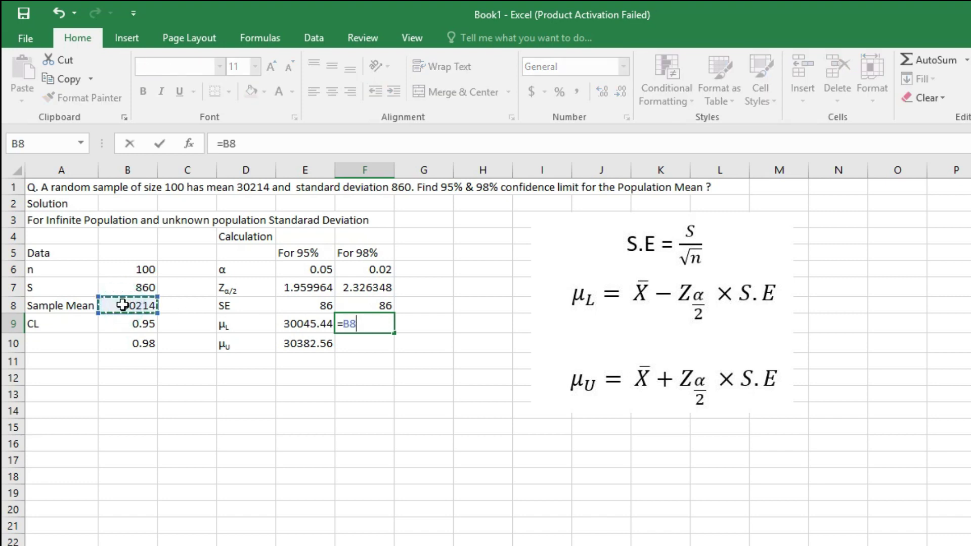
type("-")
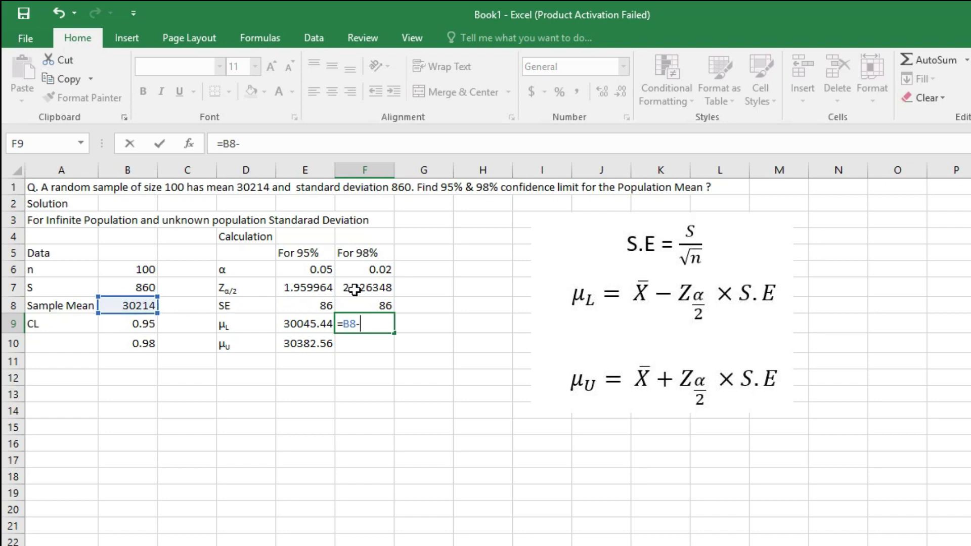
type("(")
left_click(354, 289)
type(")")
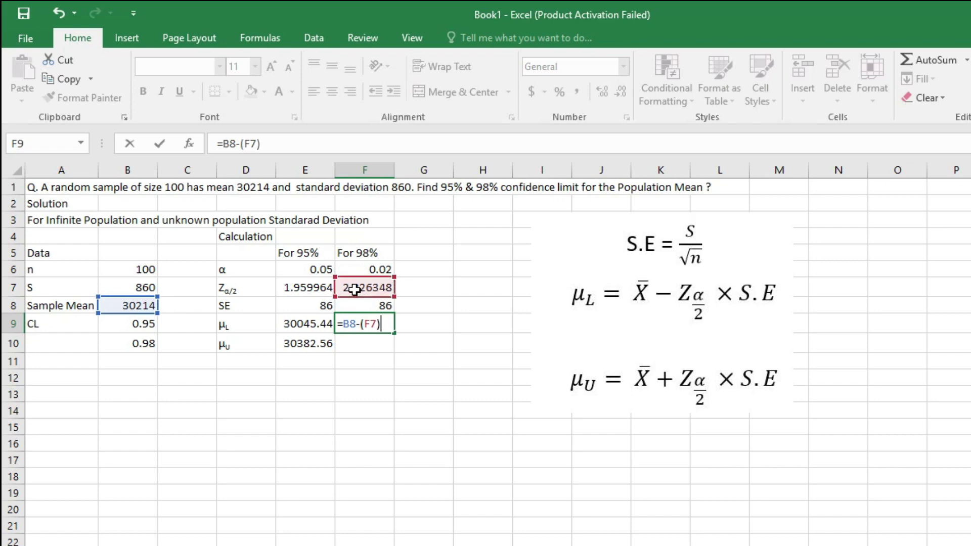
type("*")
left_click(358, 305)
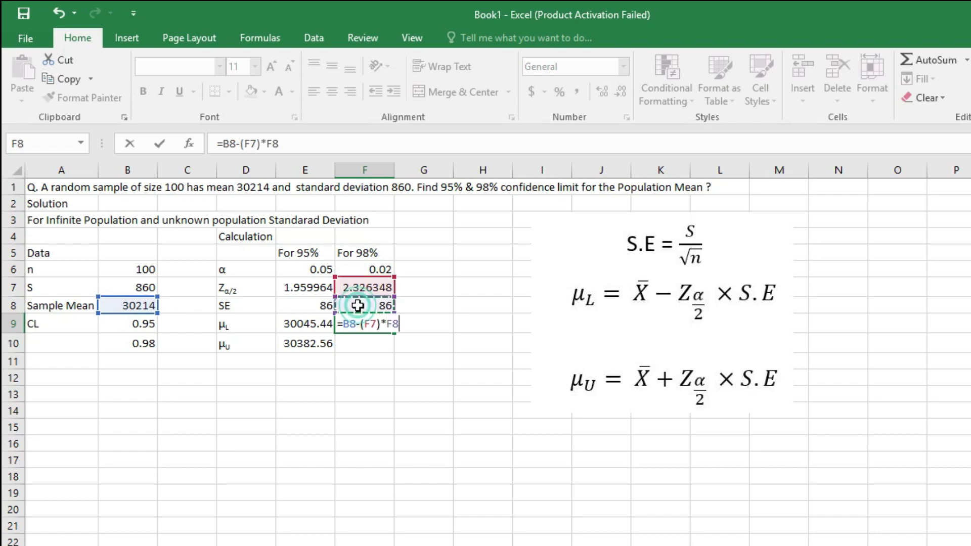
key("Return")
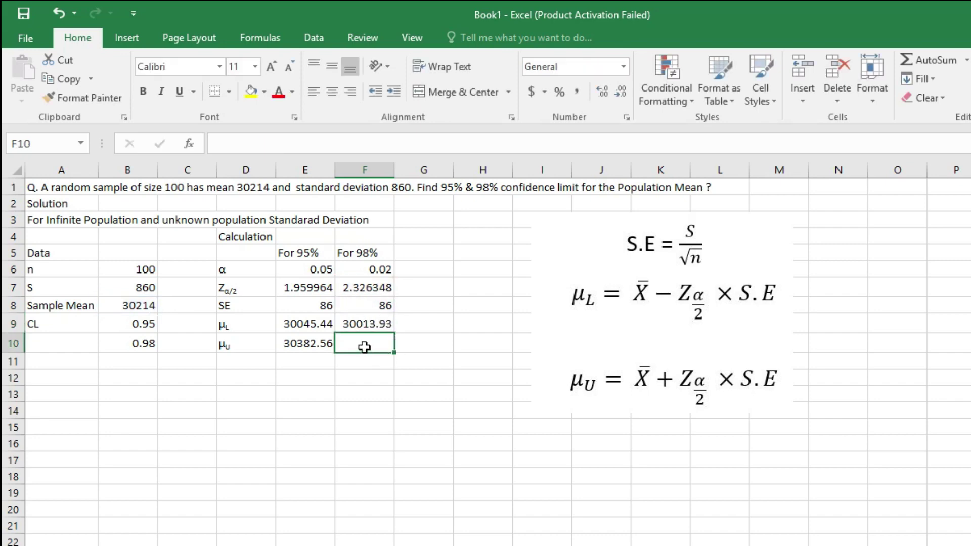
Enter the 98% upper limit in F10 as =B8+(F7)*F8, giving 30414.07.
type("=")
left_click(140, 307)
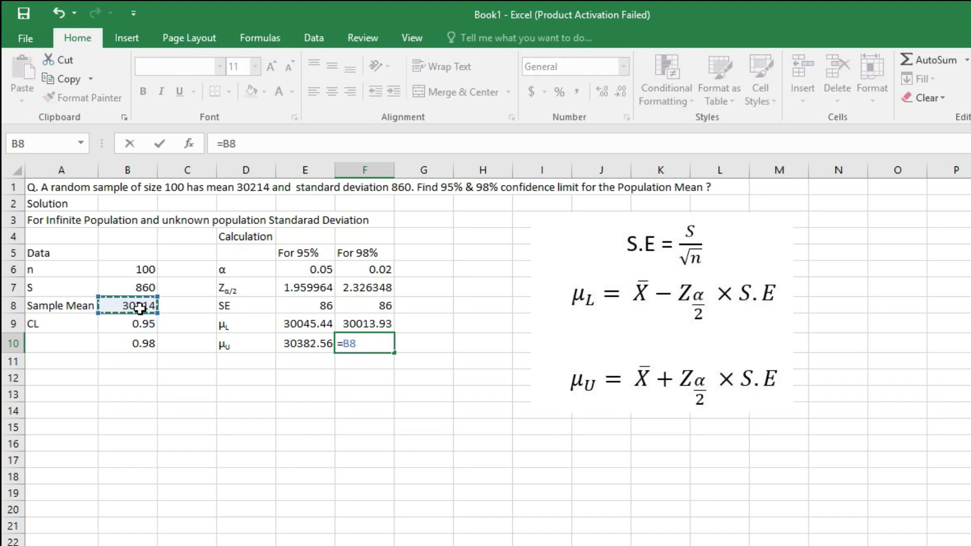
type("+")
type("(")
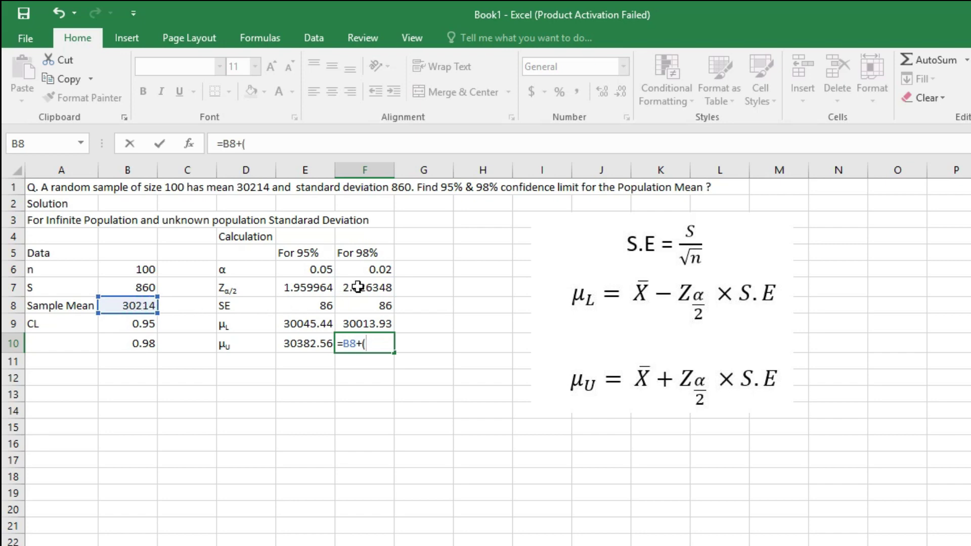
left_click(358, 287)
type(")")
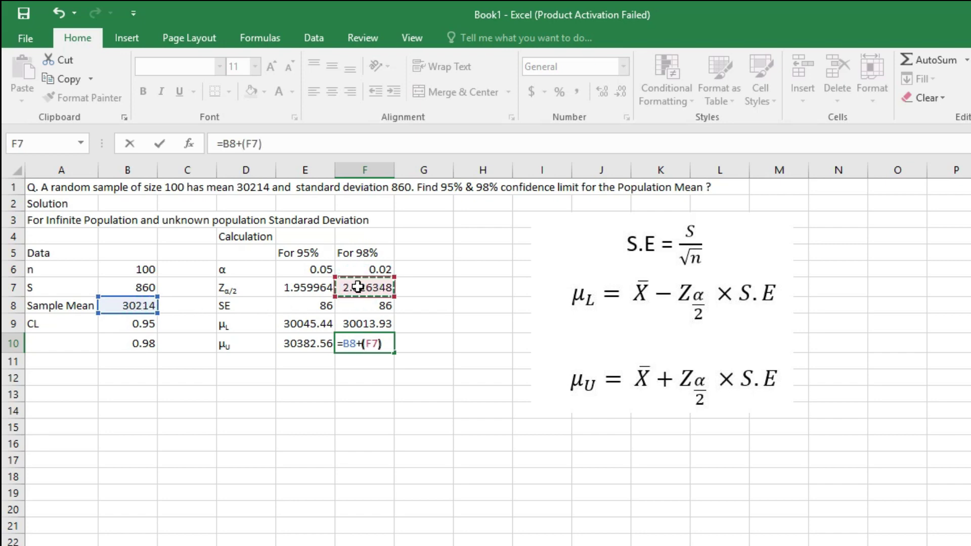
type("*")
left_click(363, 306)
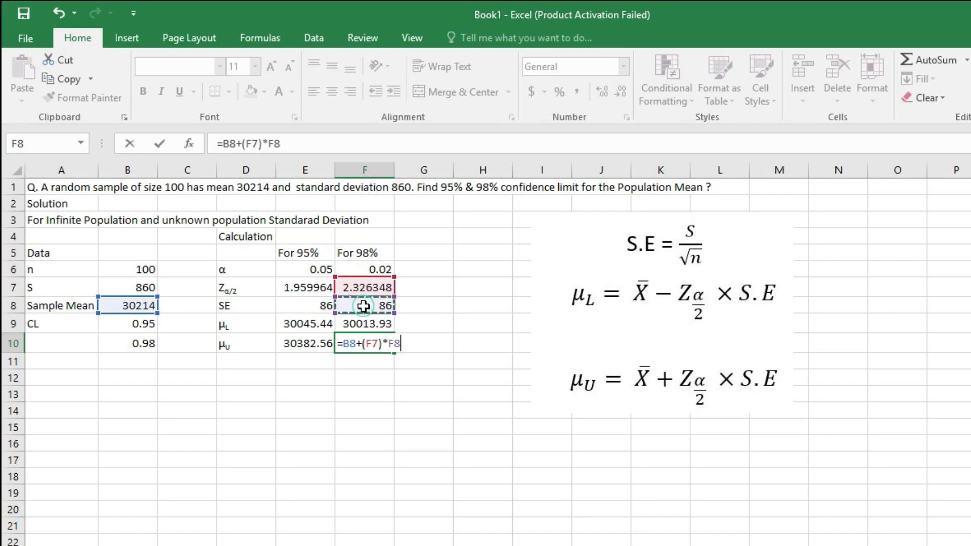
key("Return")
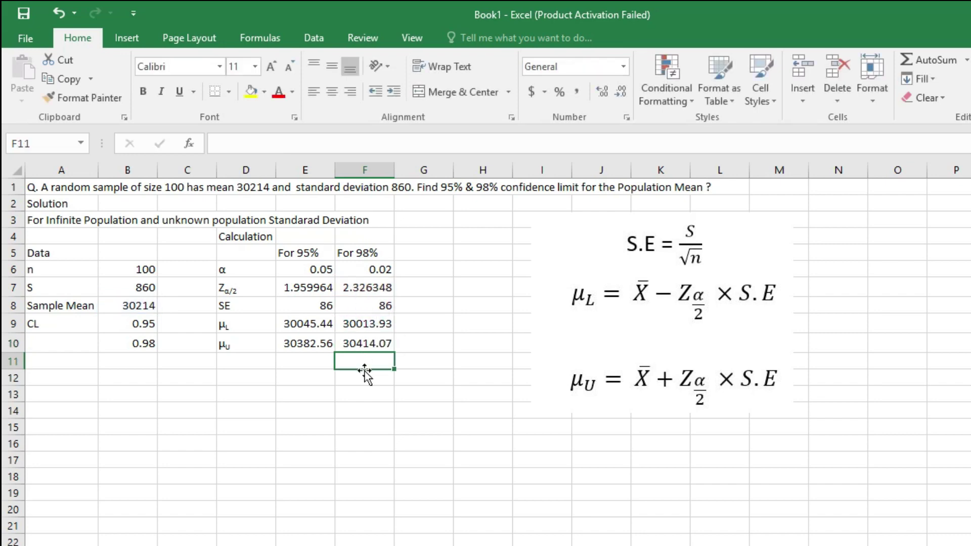
left_click(318, 377)
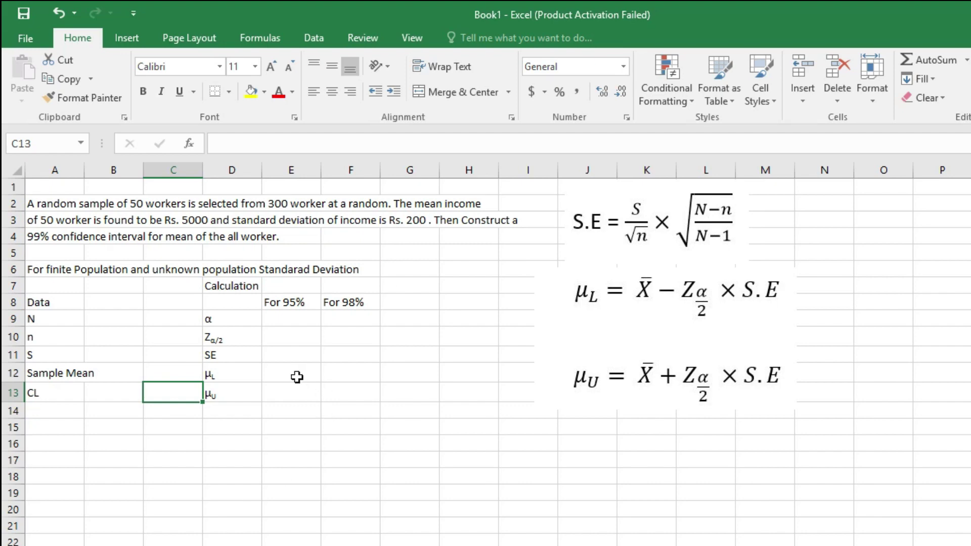
Enter population size N 300, sample size n 50 and S 200 in column B.
left_click(297, 377)
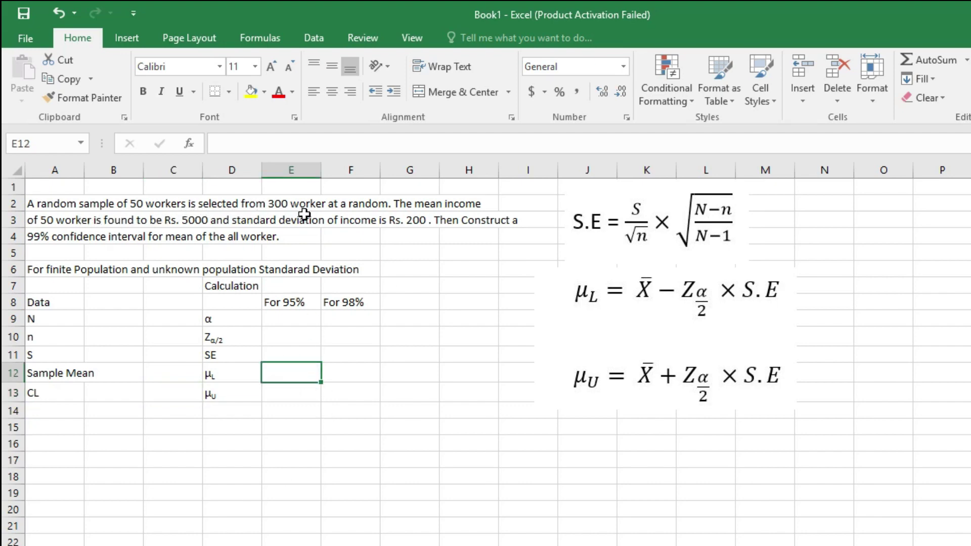
left_click(112, 322)
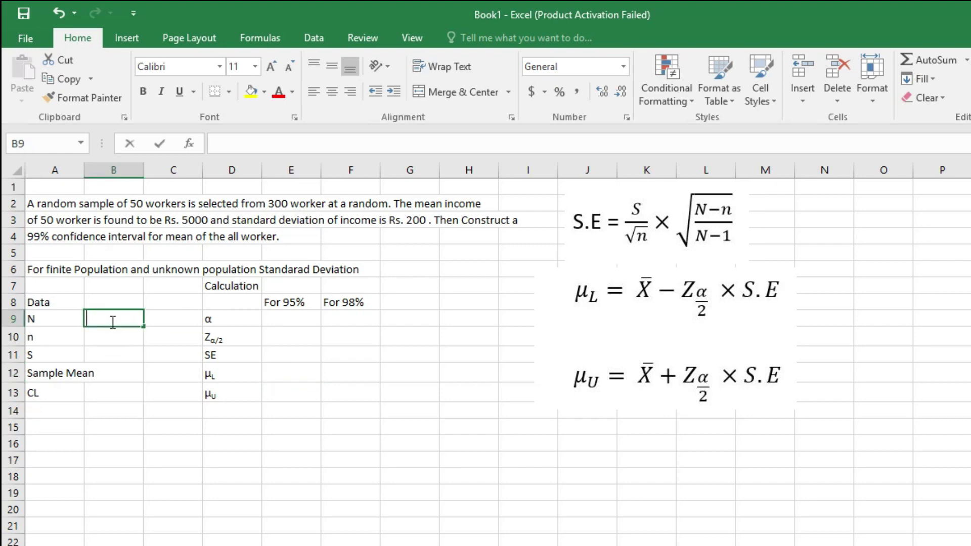
type("300")
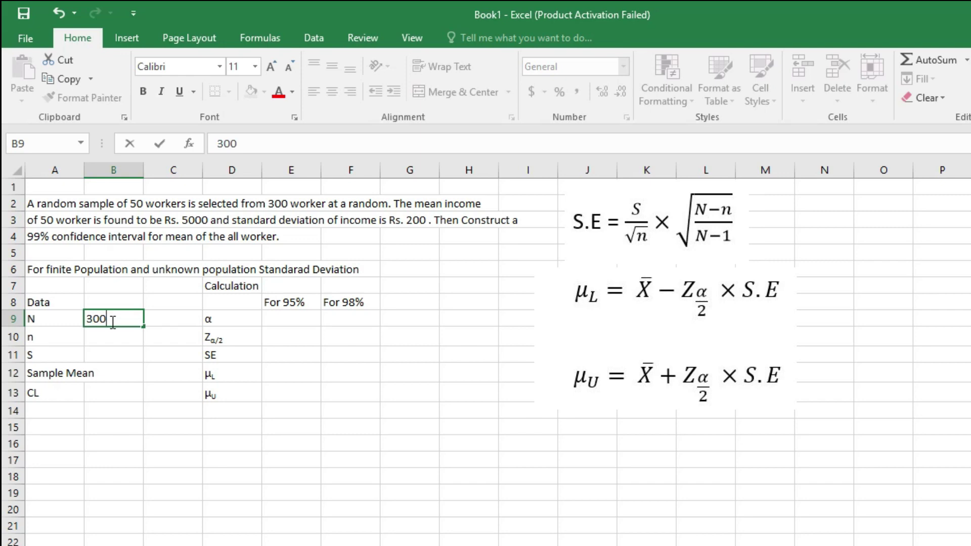
left_click(103, 340)
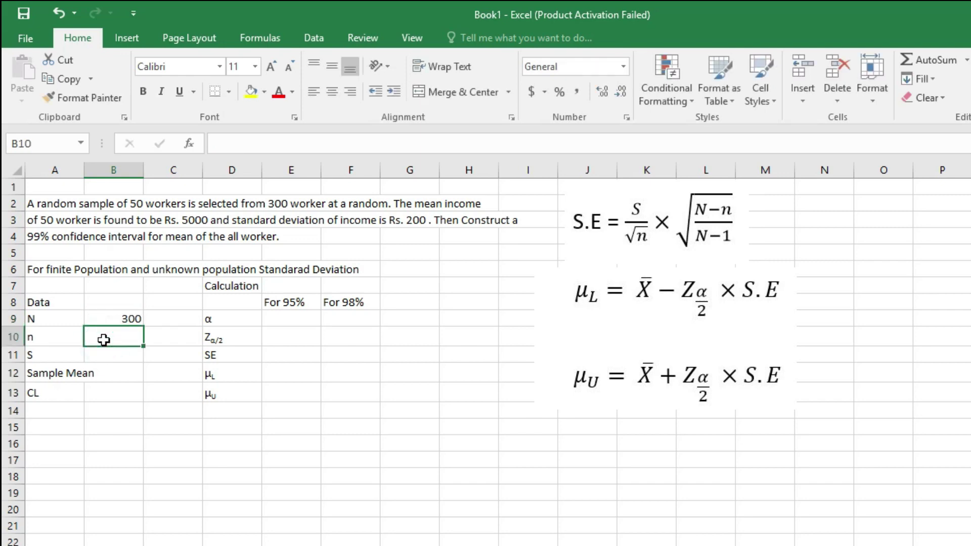
type("50")
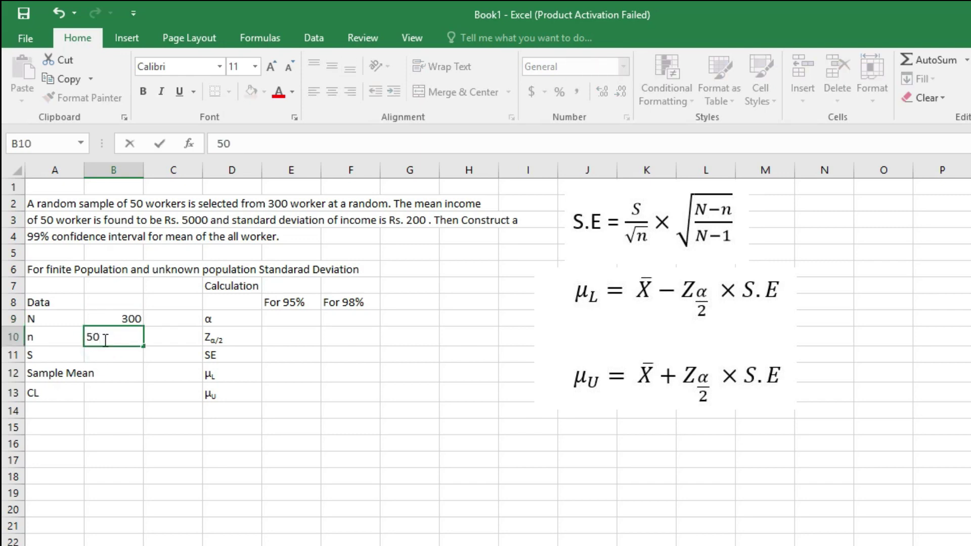
left_click(121, 359)
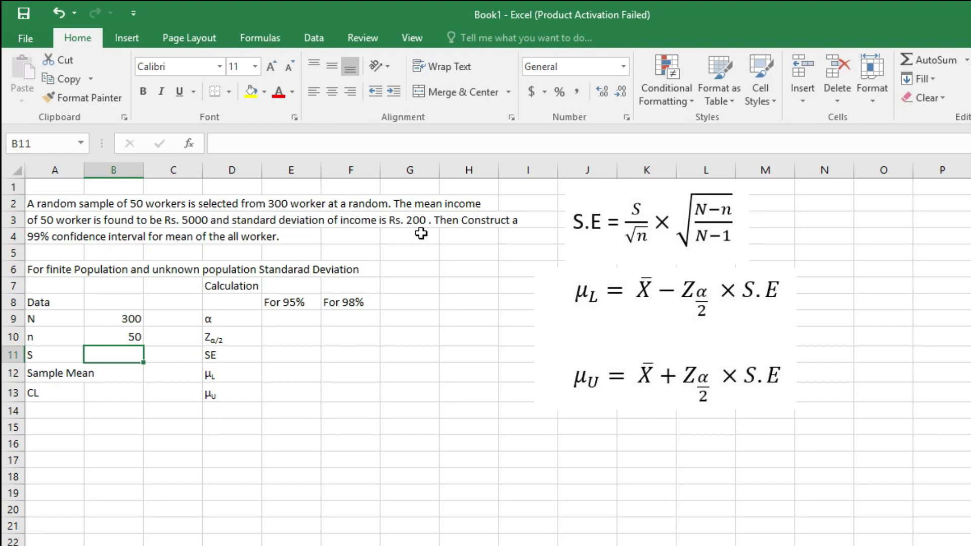
type("200")
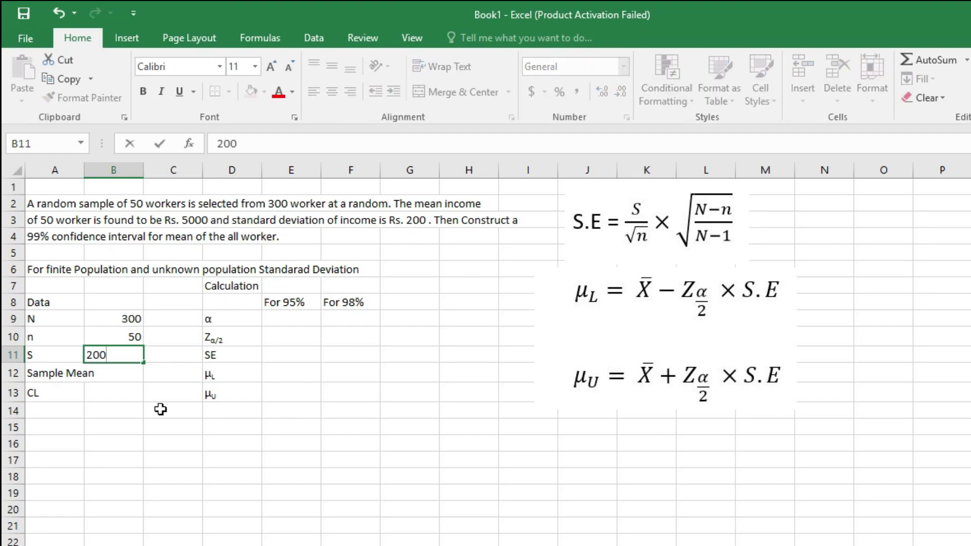
left_click(135, 378)
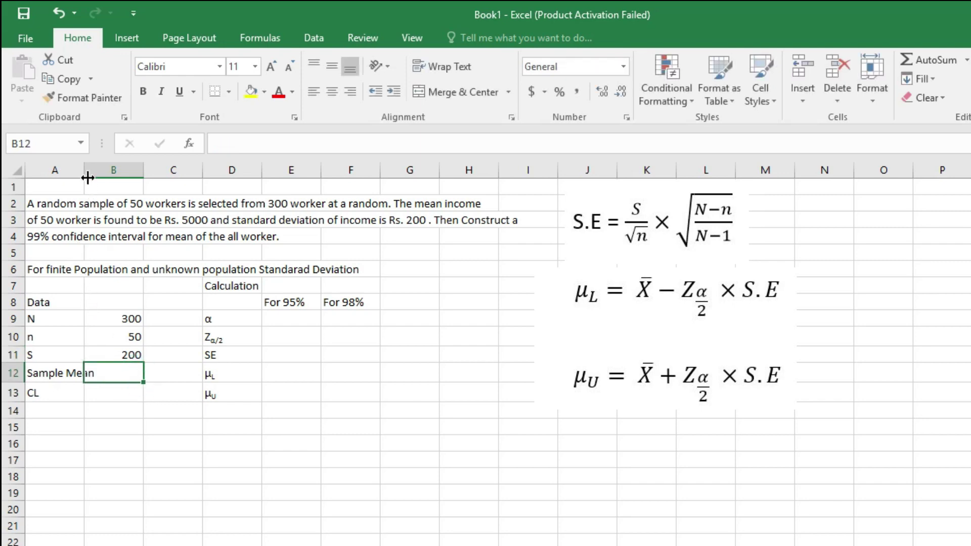
Widen column A, then enter sample mean 5000 in B12 and confidence level 0.99 in B13.
left_click_drag(85, 171, 95, 171)
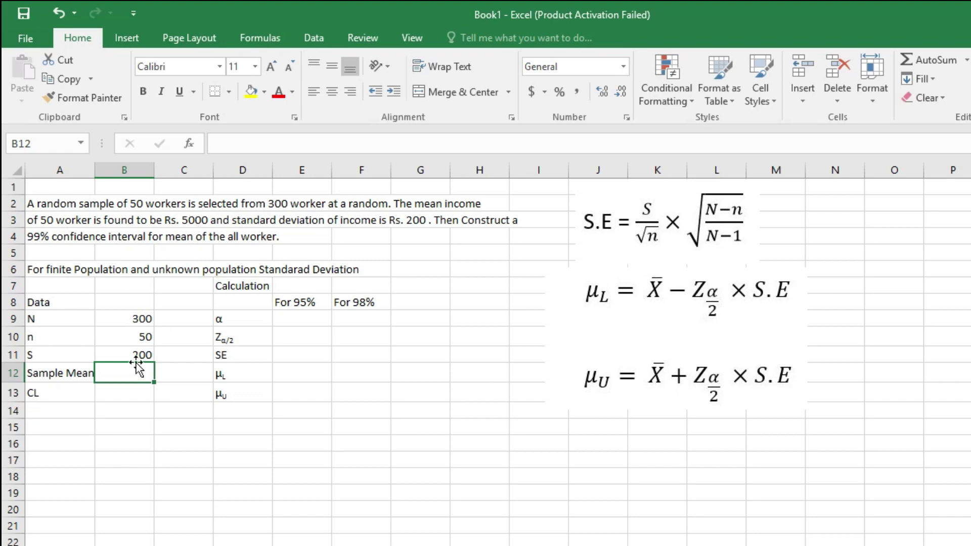
left_click(122, 393)
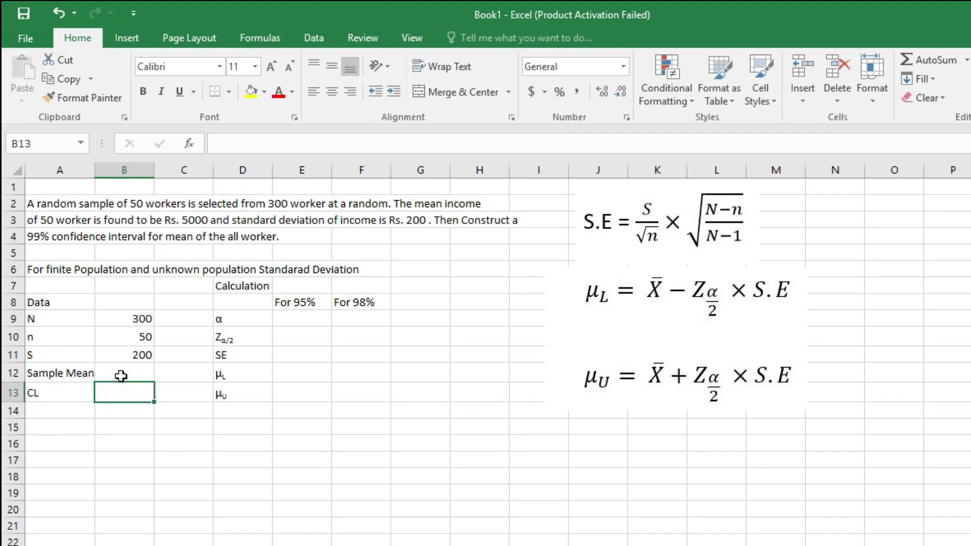
left_click(121, 376)
type("5000")
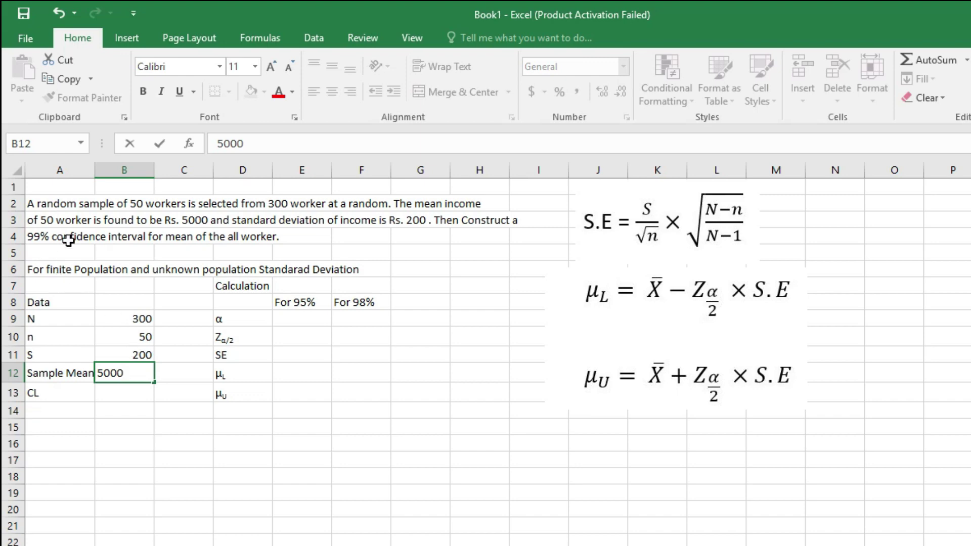
left_click(121, 394)
type("0.9")
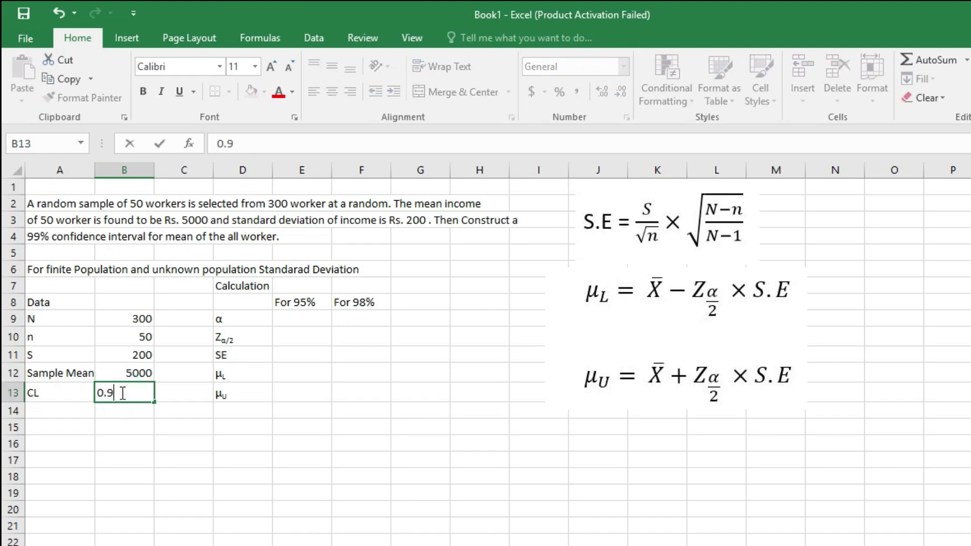
type("9")
Edit the 'For 95%' heading, deleting its old percentage digit.
left_click_drag(294, 302, 359, 302)
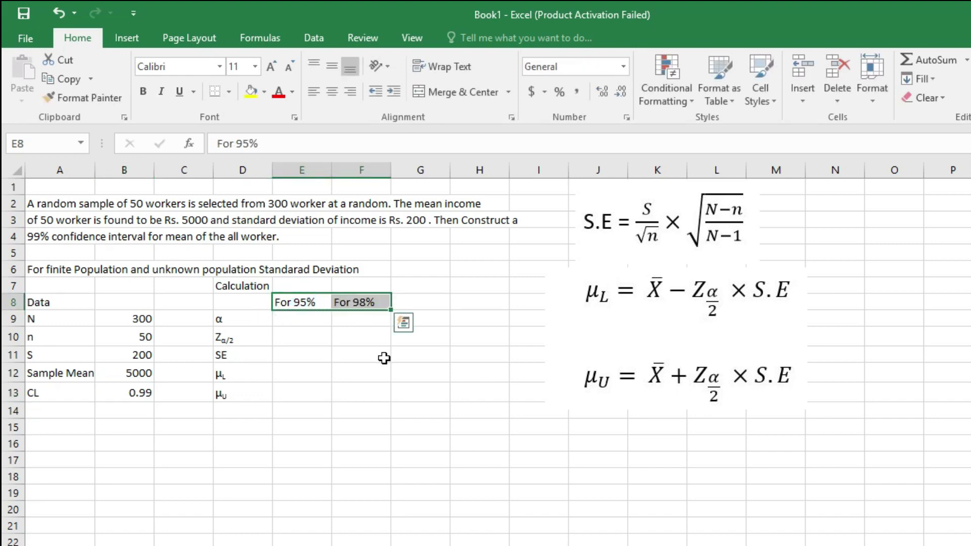
left_click(356, 302)
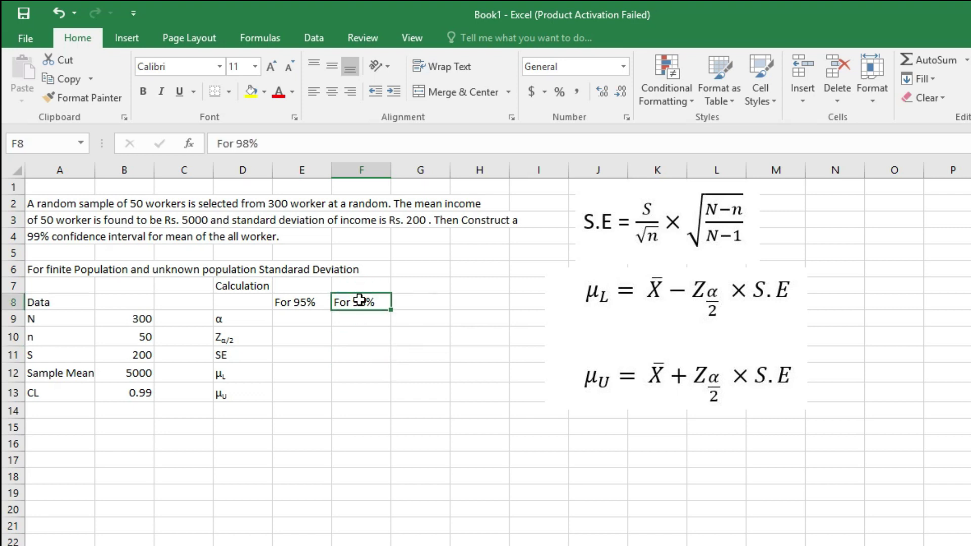
double_click(318, 302)
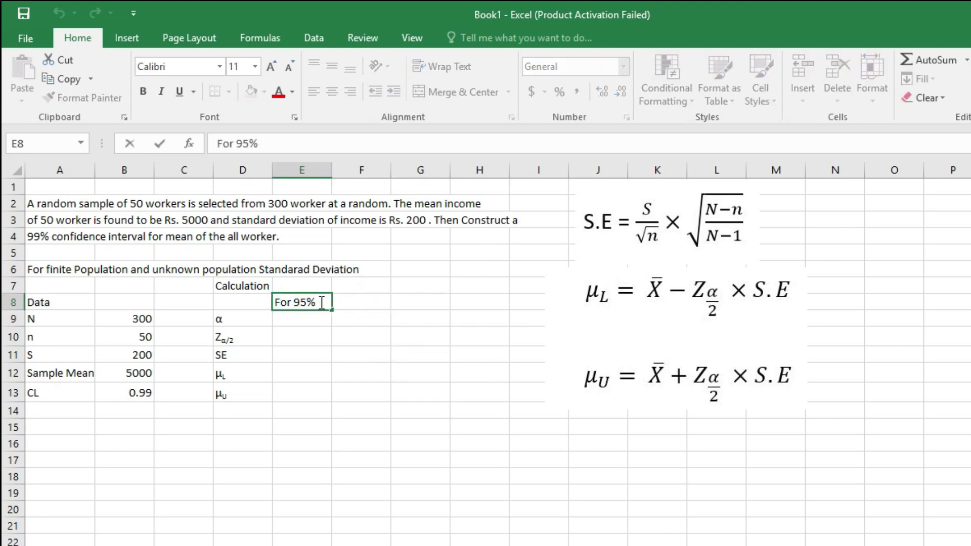
left_click(306, 302)
key("BackSpace")
Finish the 'For 99%' heading and compute alpha in E9 as =1-B13, giving 0.01.
type("9")
left_click(298, 318)
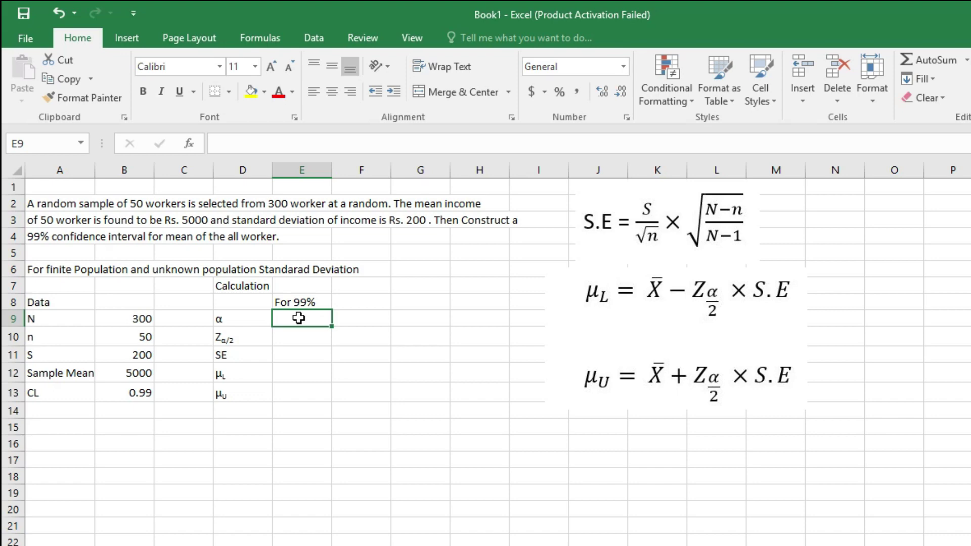
type("=")
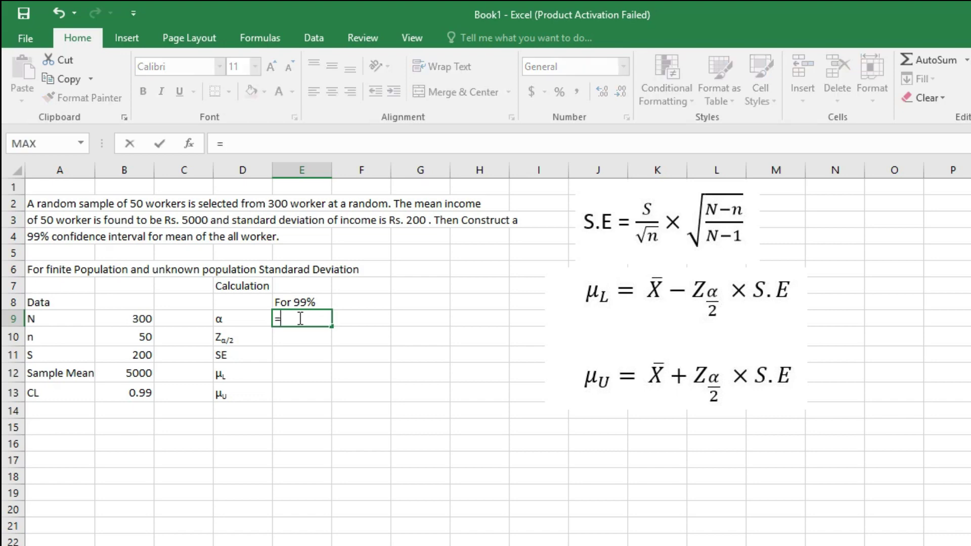
type("1-")
left_click(137, 394)
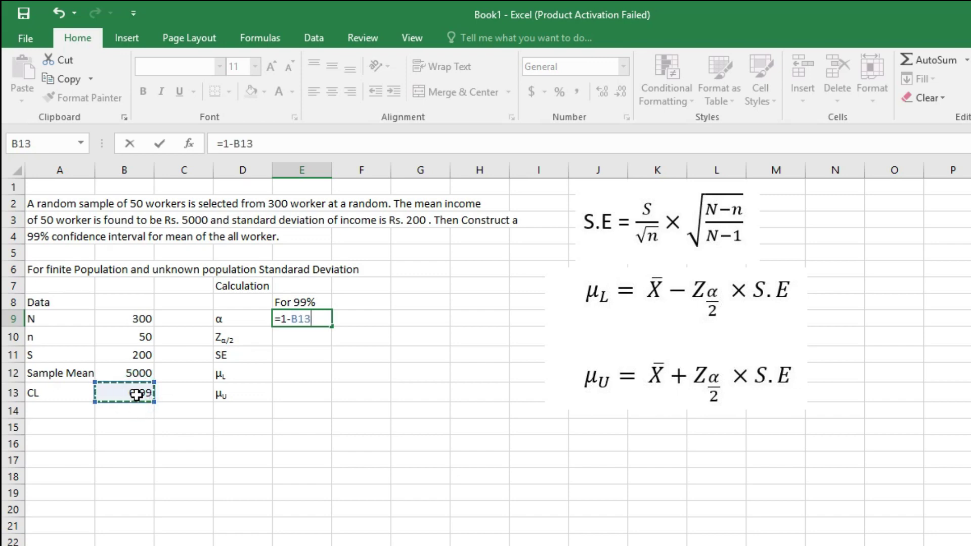
key("Return")
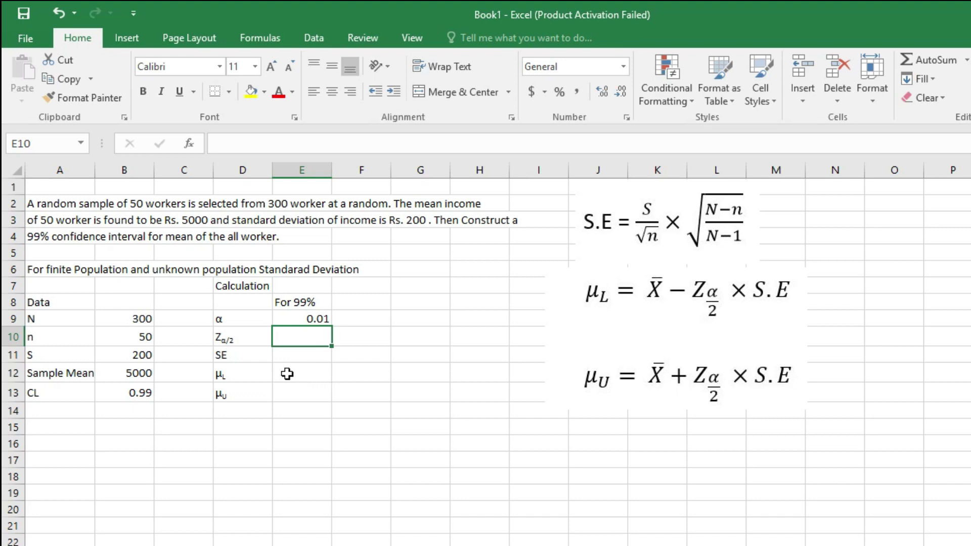
Compute the critical Z in E10 as =ABS(NORMSINV(E9/2)), giving 2.575829.
type("=a")
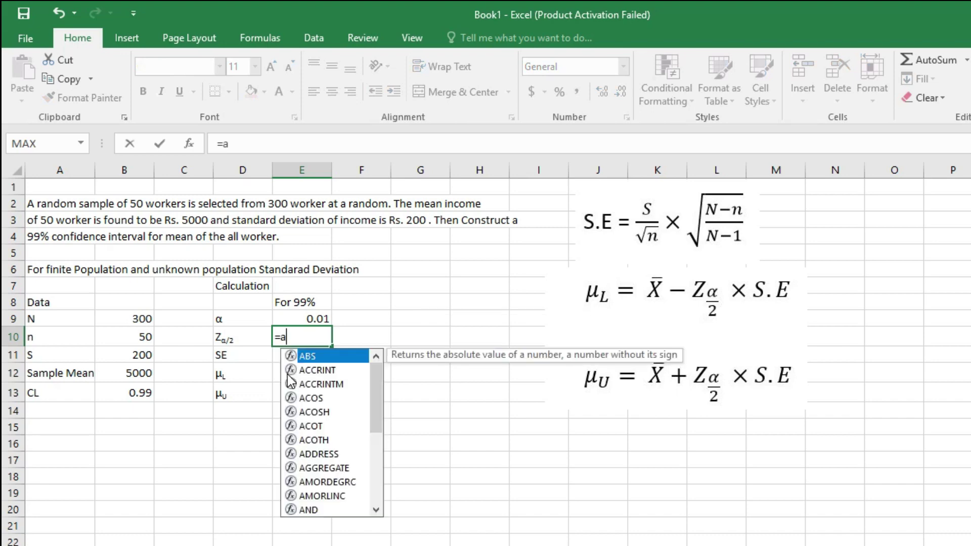
type("b")
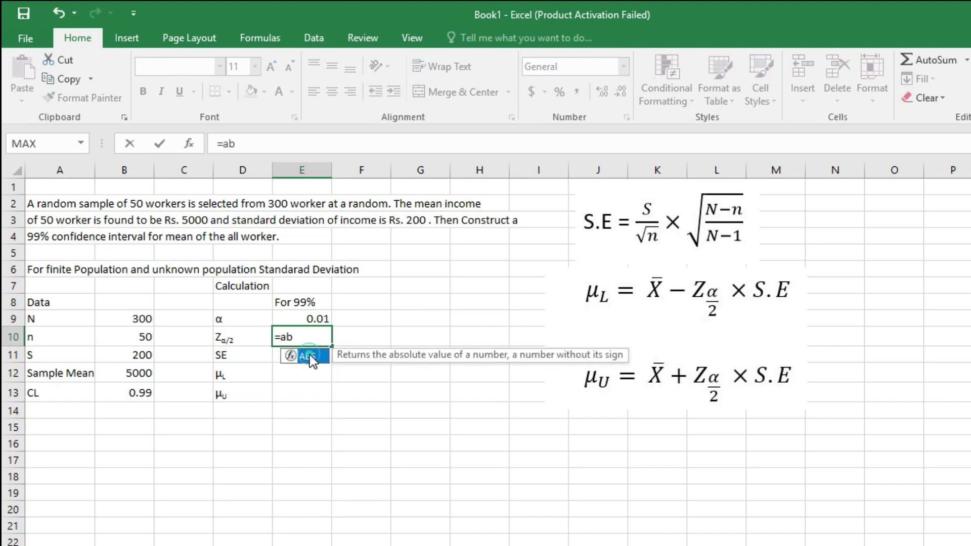
double_click(310, 356)
type("norm")
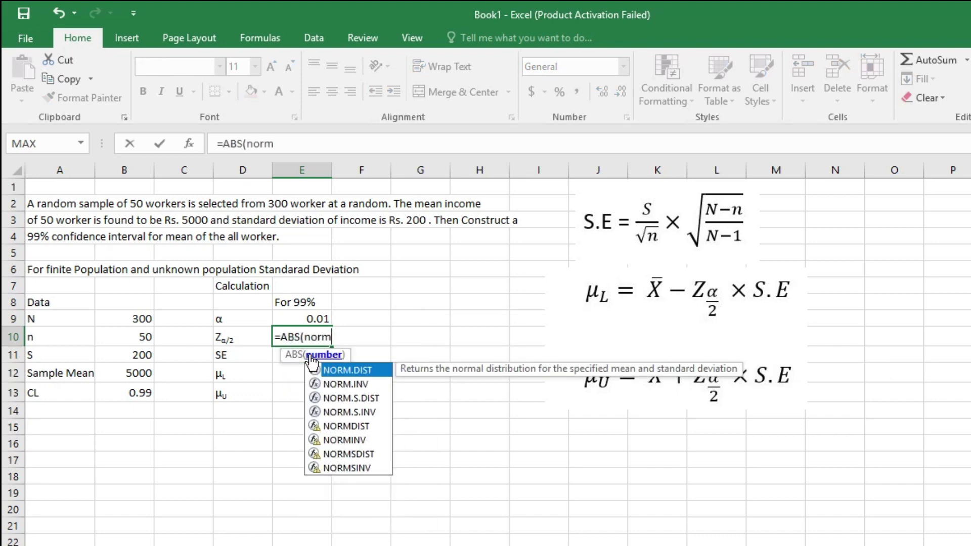
double_click(362, 466)
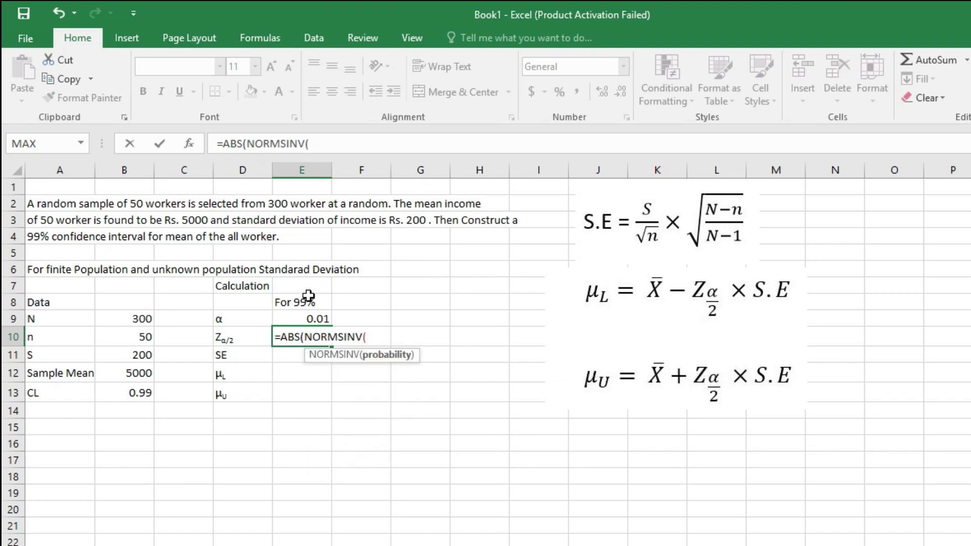
left_click(293, 317)
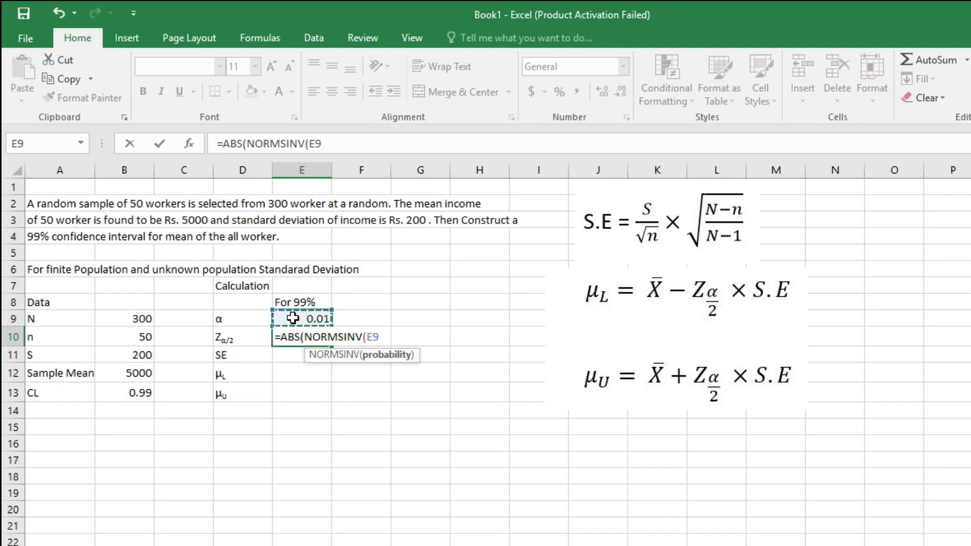
type("/")
type("2)")
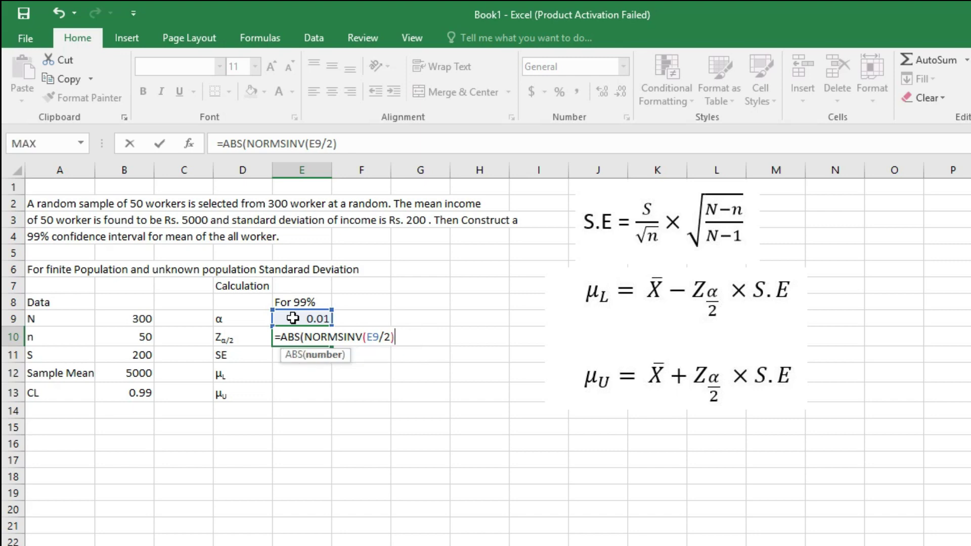
type(")")
key("Return")
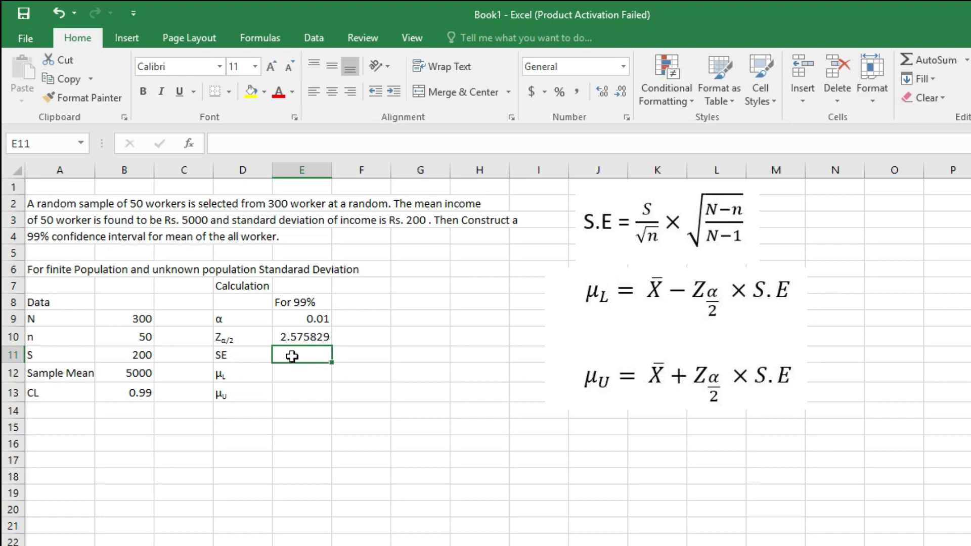
Start the E11 standard error as B11 over SQRT(B10), multiplied by a second SQRT.
type("=")
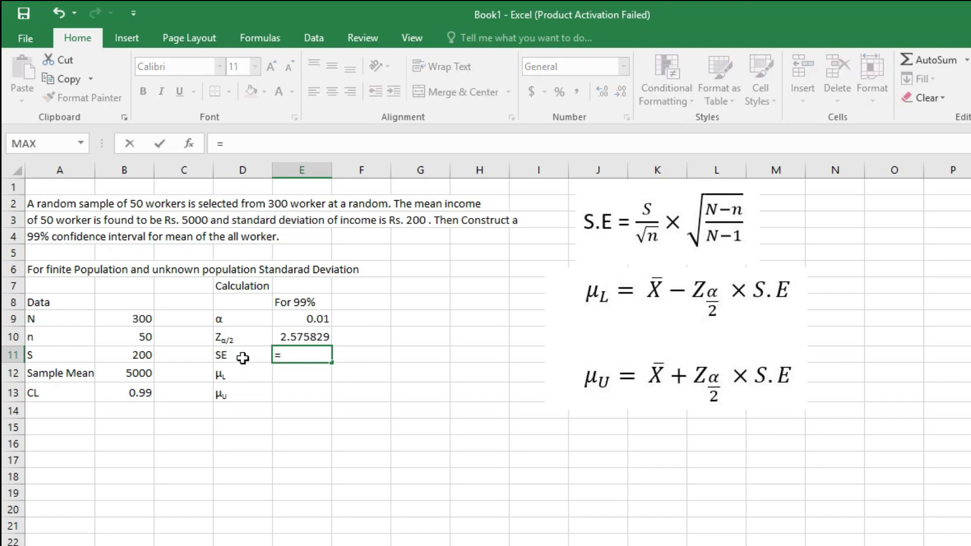
left_click(134, 356)
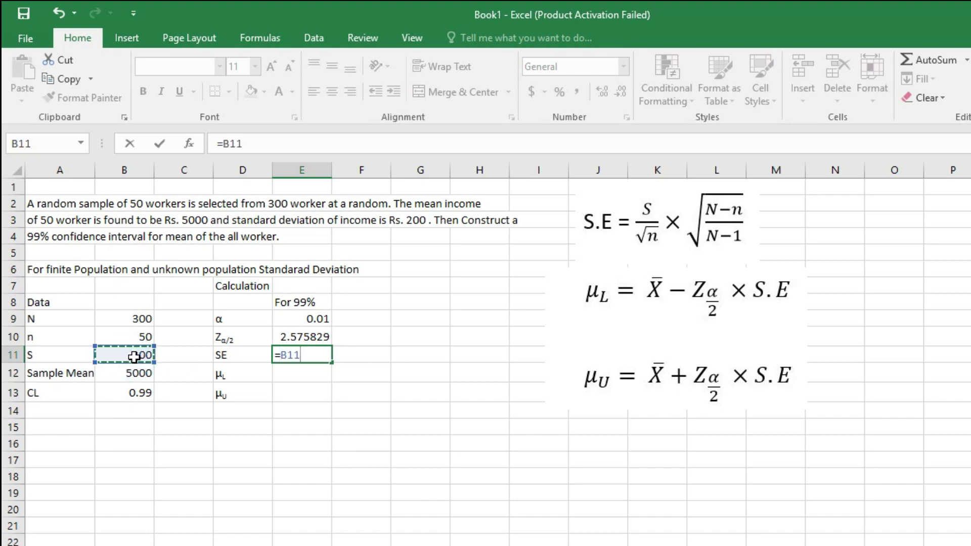
type("/")
type("sqrt")
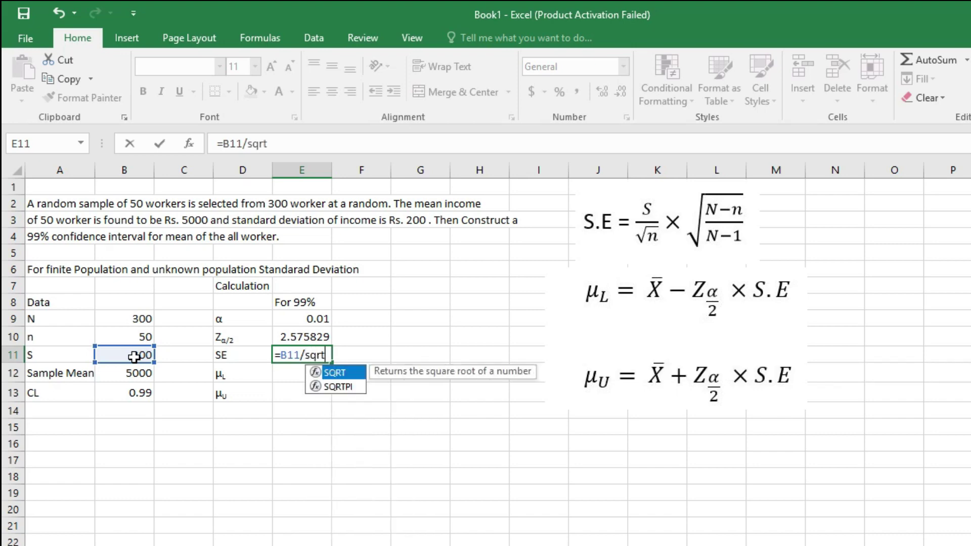
double_click(338, 374)
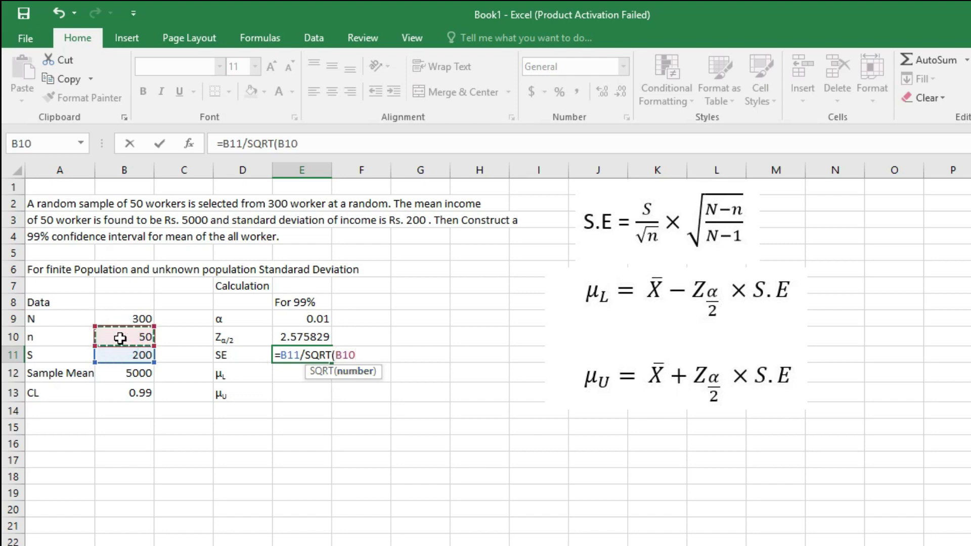
type(")")
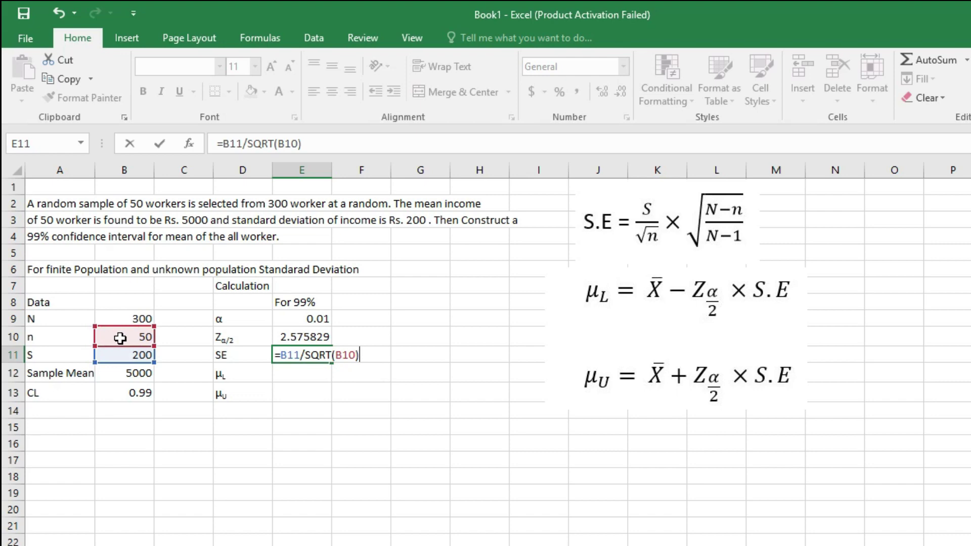
type("*")
type("sq")
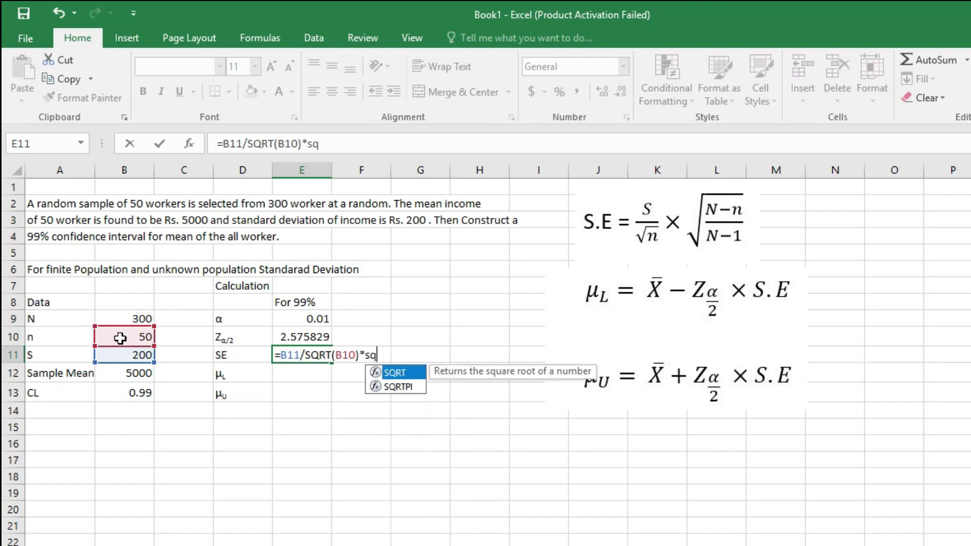
type("r")
type("t")
double_click(397, 371)
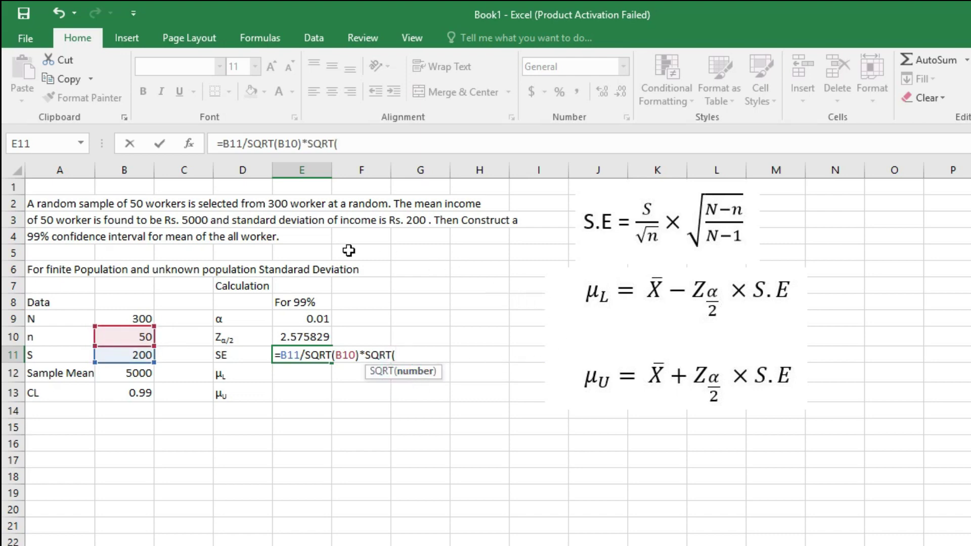
Complete the finite-population correction with (B9-B10)/(B9-1), giving about 1.495698.
left_click(132, 319)
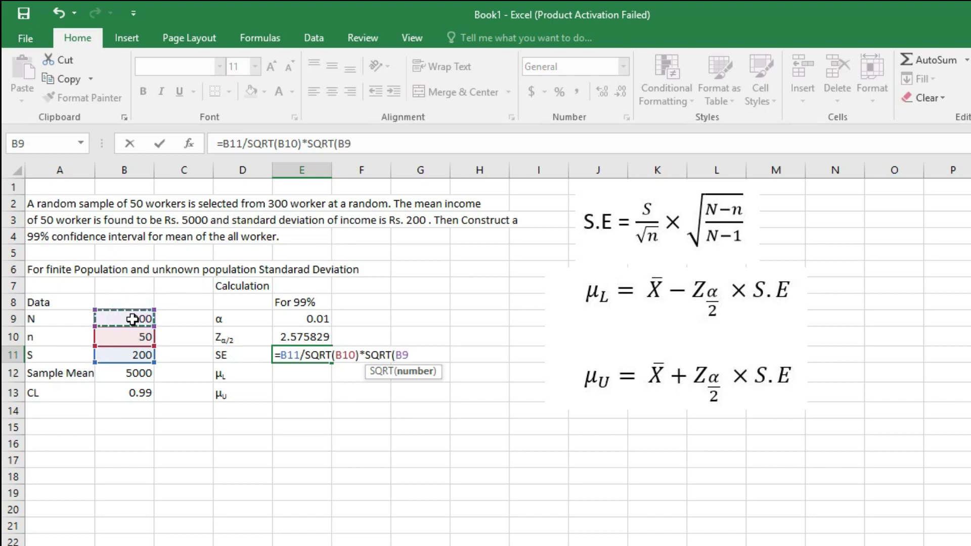
type("-")
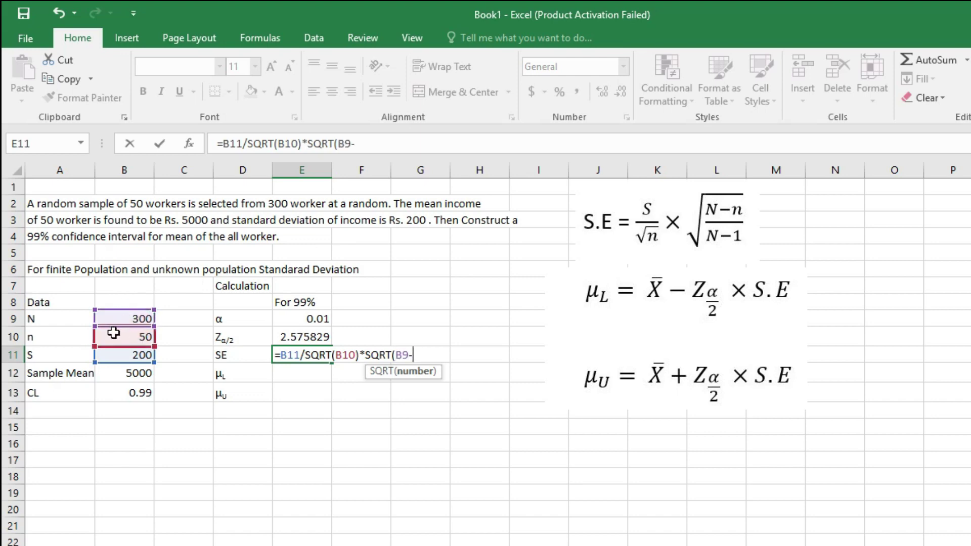
left_click(122, 338)
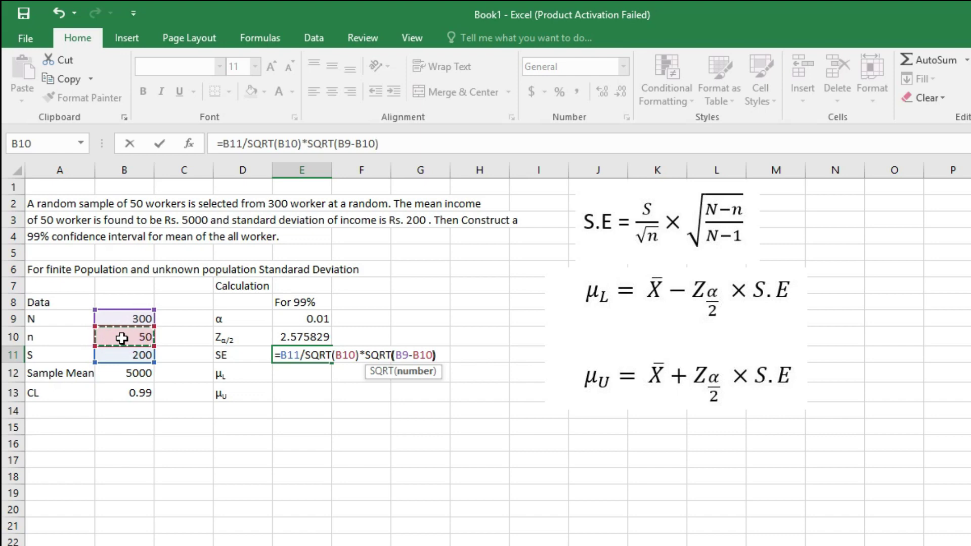
type(")/")
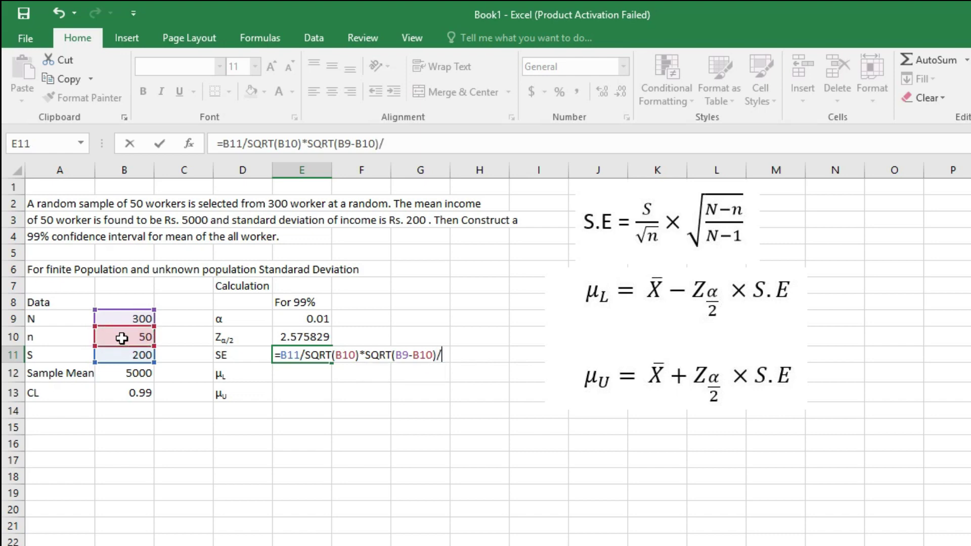
type("(")
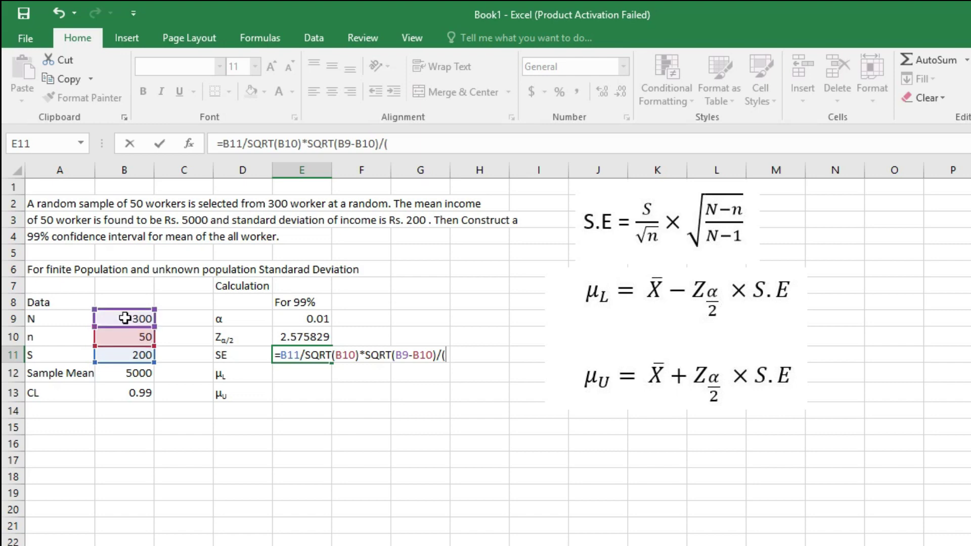
left_click(125, 316)
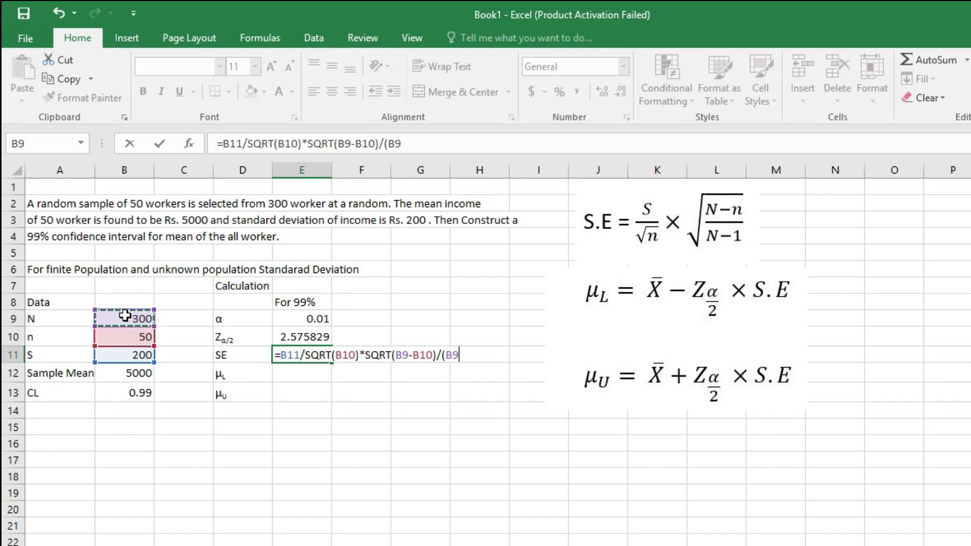
type("-1)")
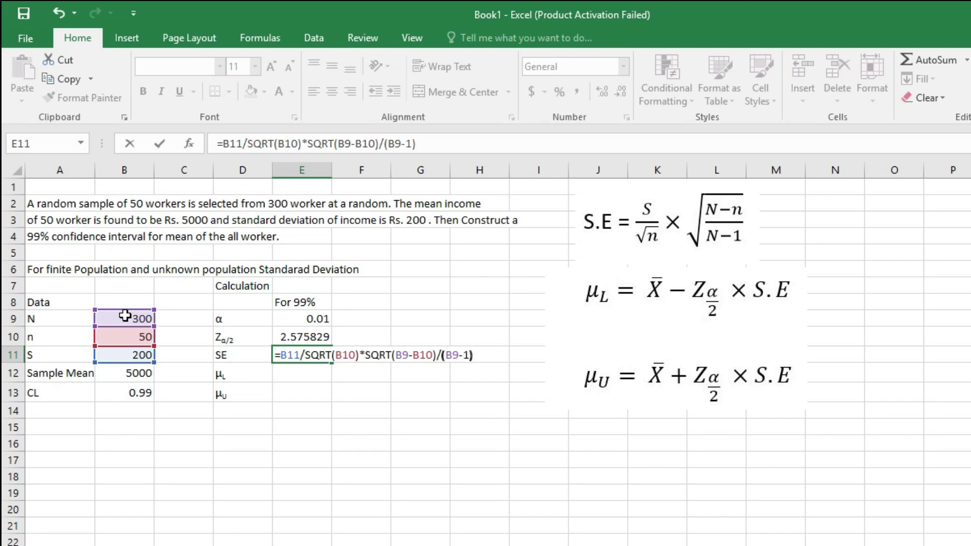
key("ctrl+Return")
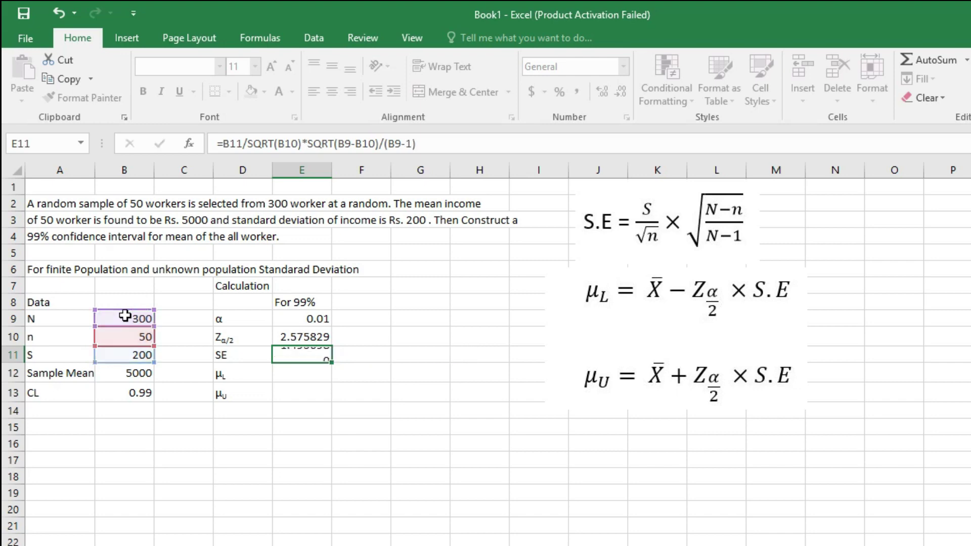
key("Left")
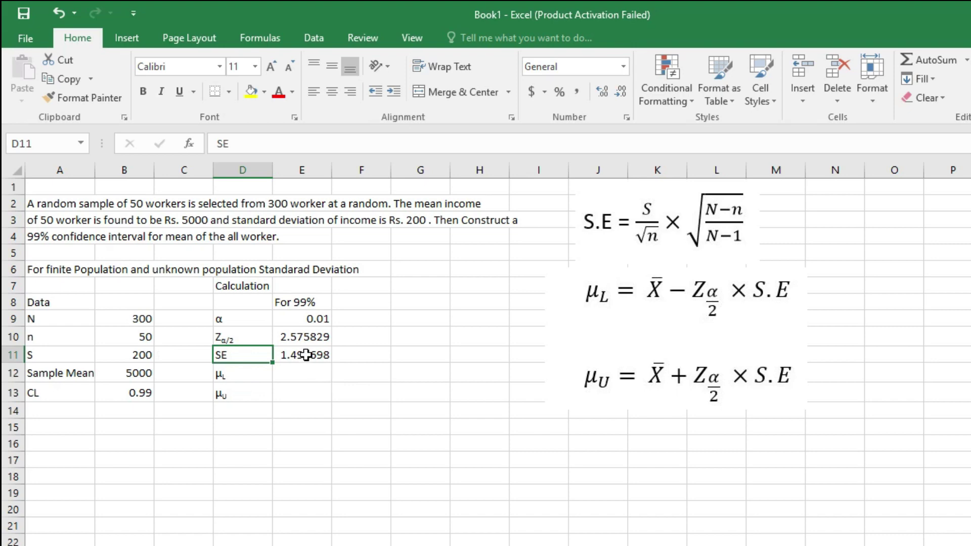
Bracket (B9-B10)/(B9-1) inside the E11 square root, giving SE 25.86303.
double_click(305, 355)
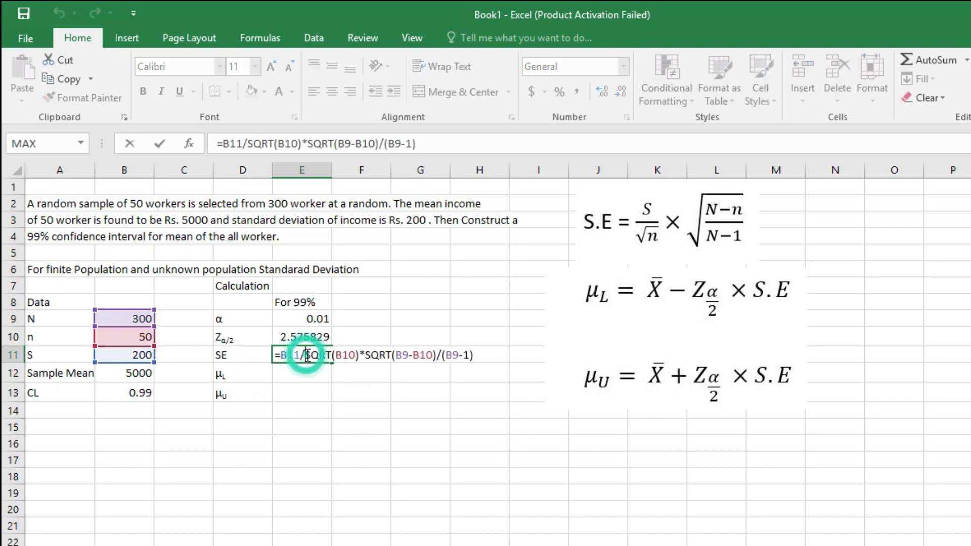
left_click(335, 144)
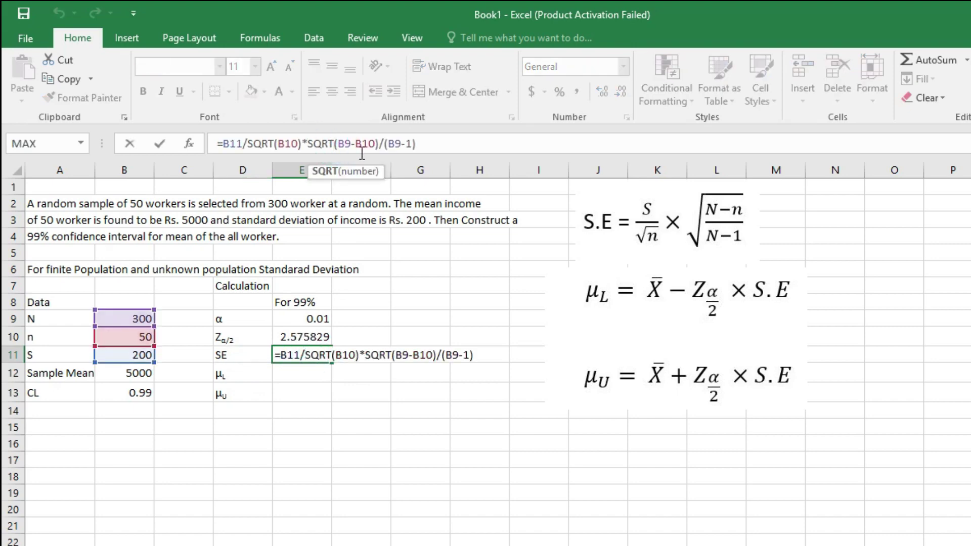
type("(")
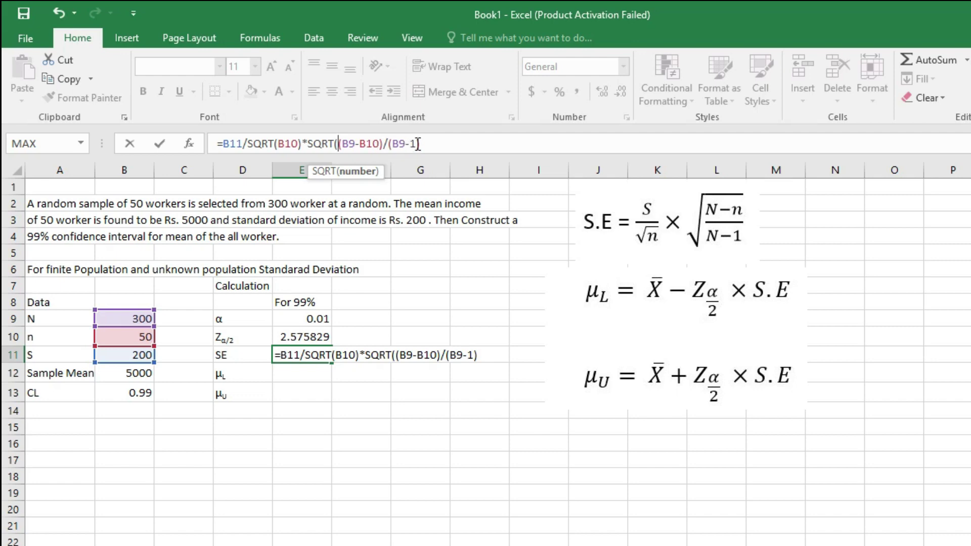
left_click(420, 144)
type(")")
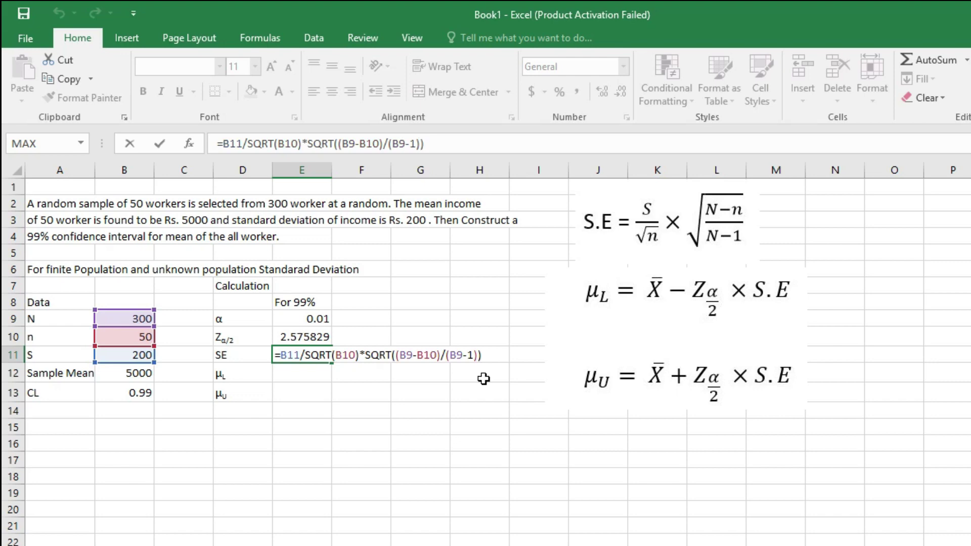
key("Return")
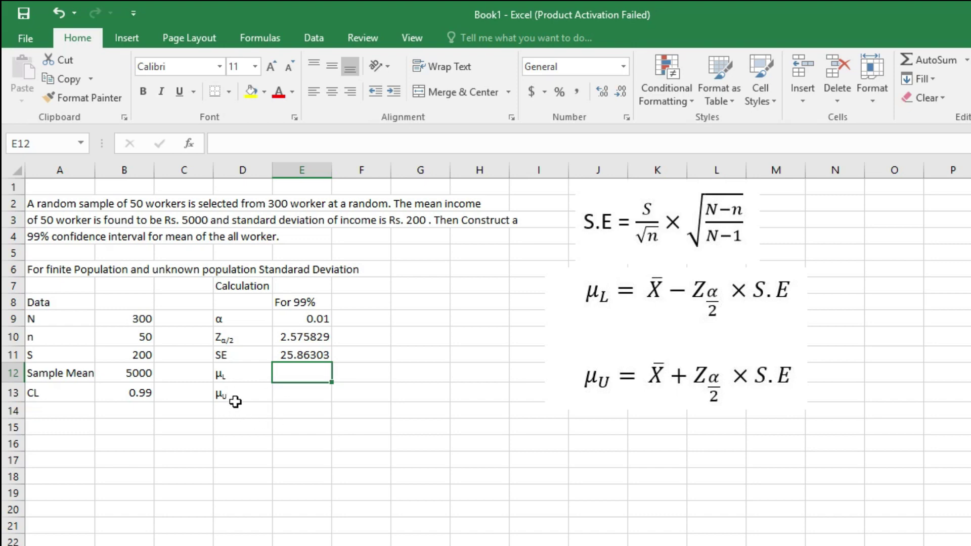
Enter the lower limit =B12-E10*E11 in E12, giving 4933.381.
type("=")
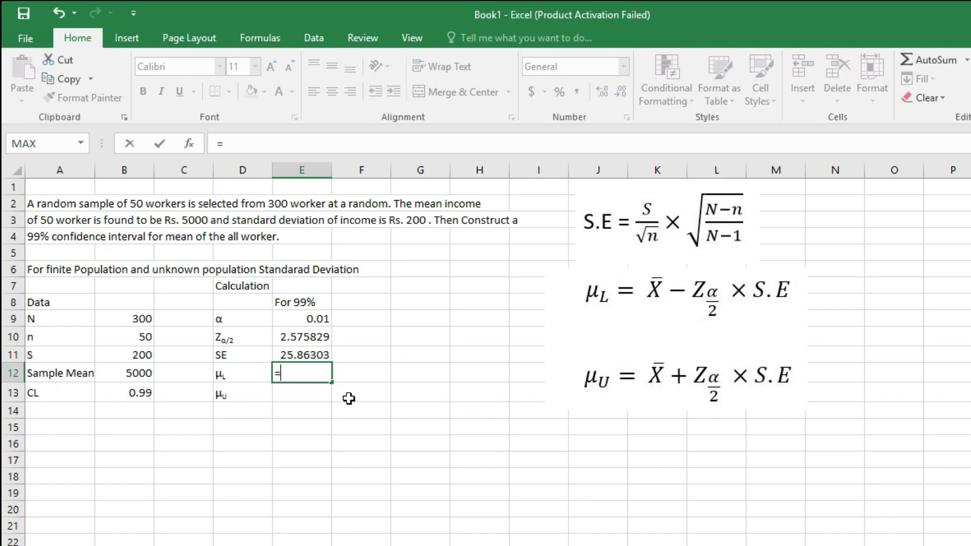
left_click(130, 374)
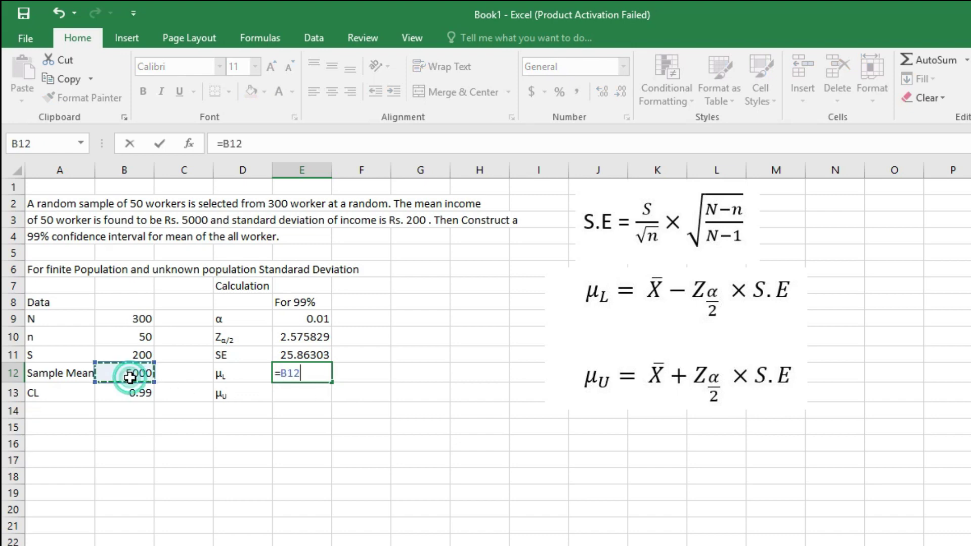
type("-")
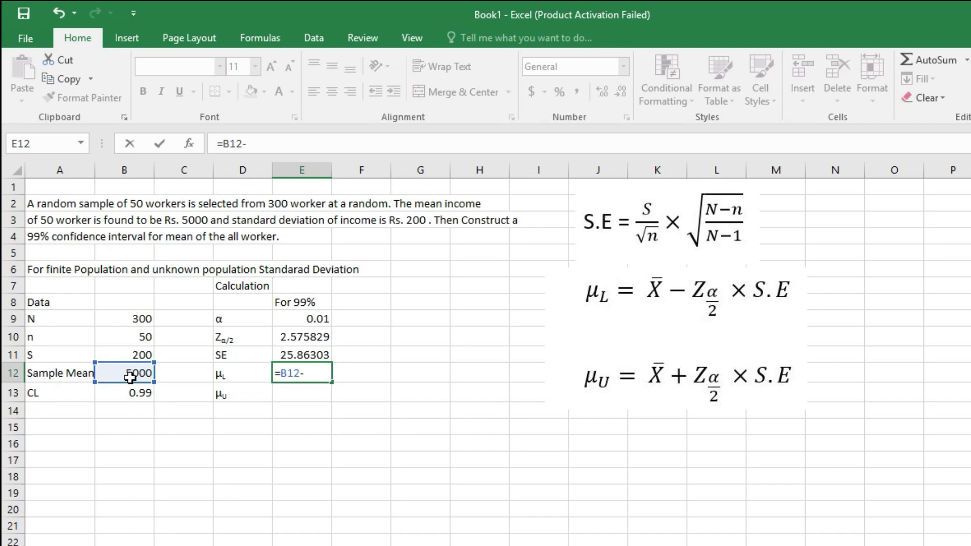
left_click(297, 342)
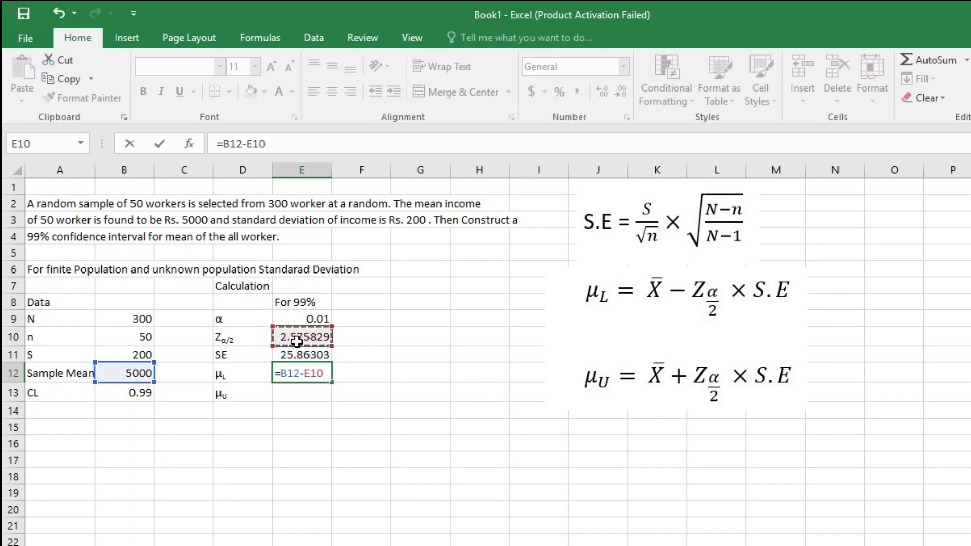
type("*")
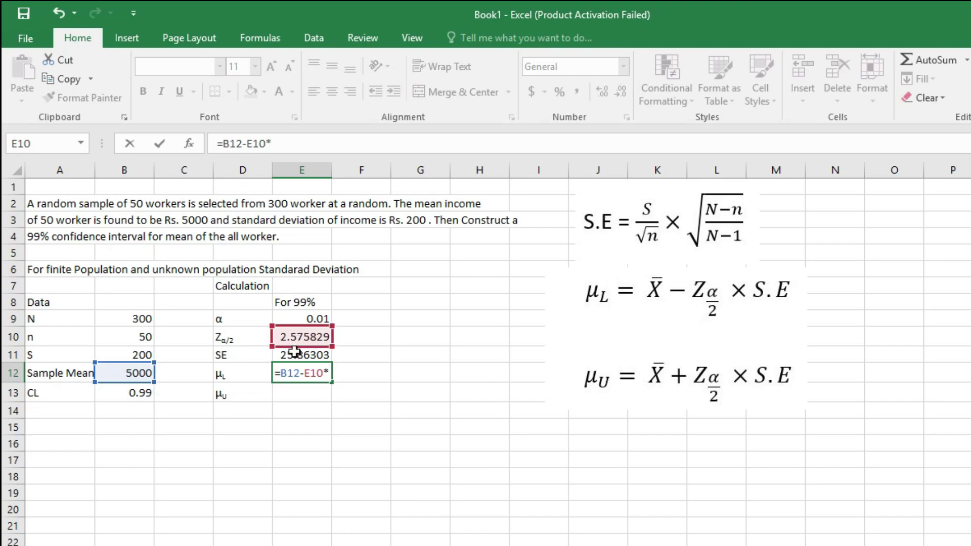
left_click(296, 354)
key("Return")
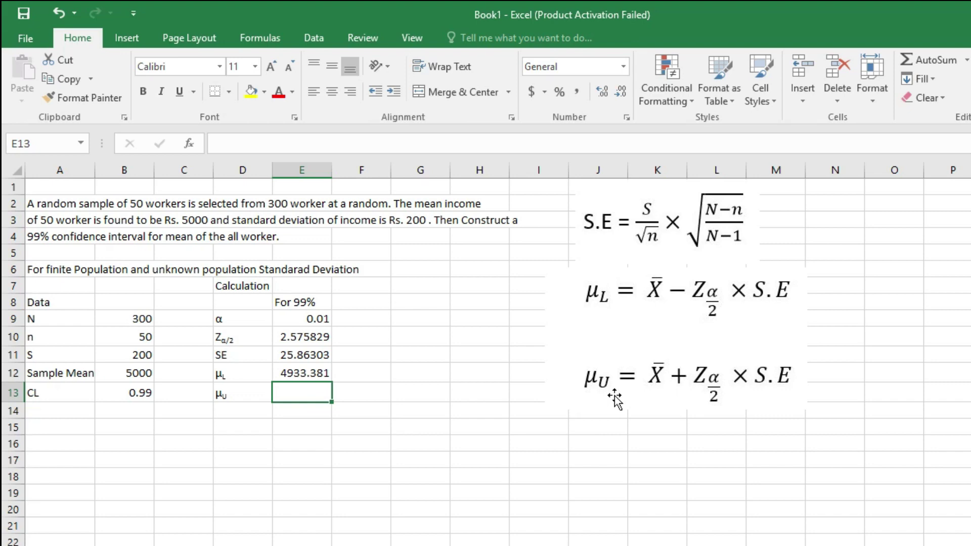
Enter the upper limit =B12+E10*E11 in E13, giving 5066.619, and verify the formula.
type("=")
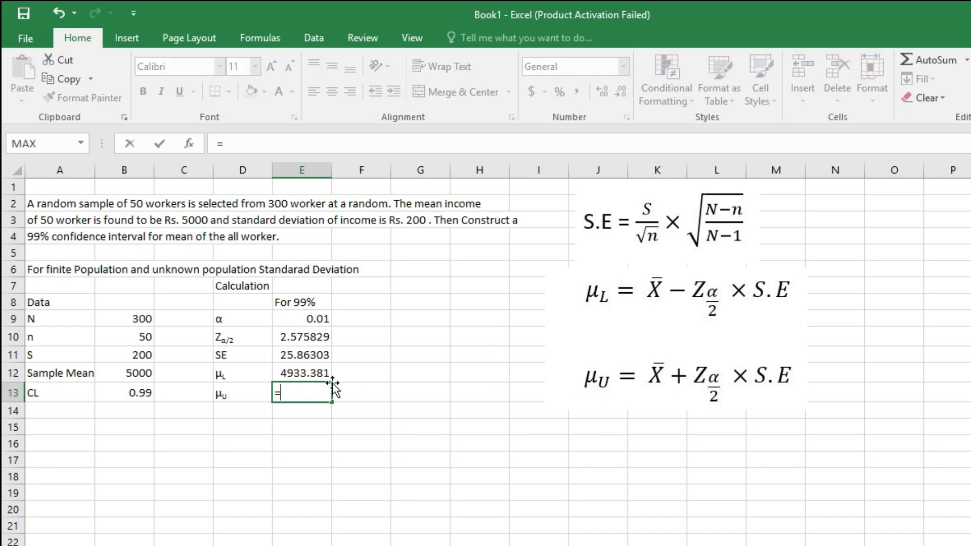
left_click(133, 372)
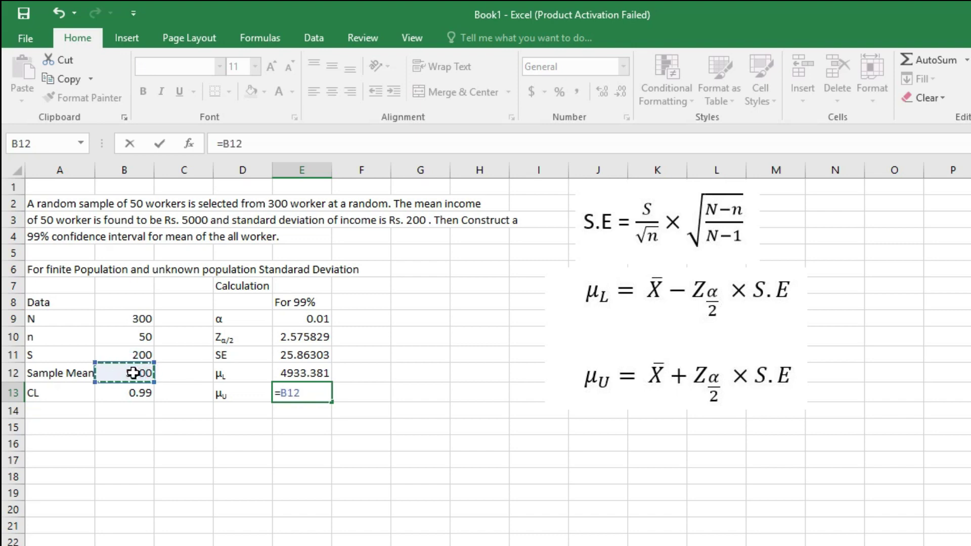
type("+")
left_click(287, 339)
type("*")
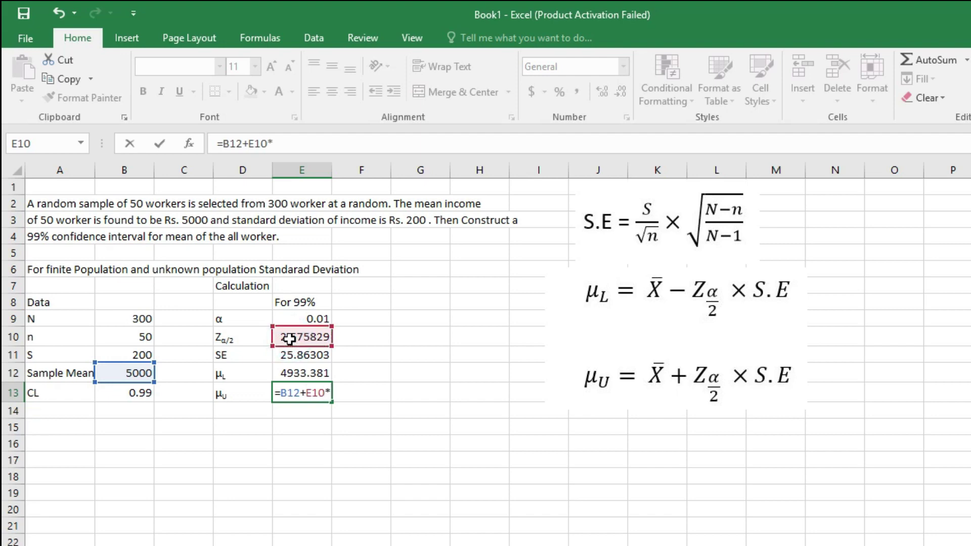
left_click(289, 354)
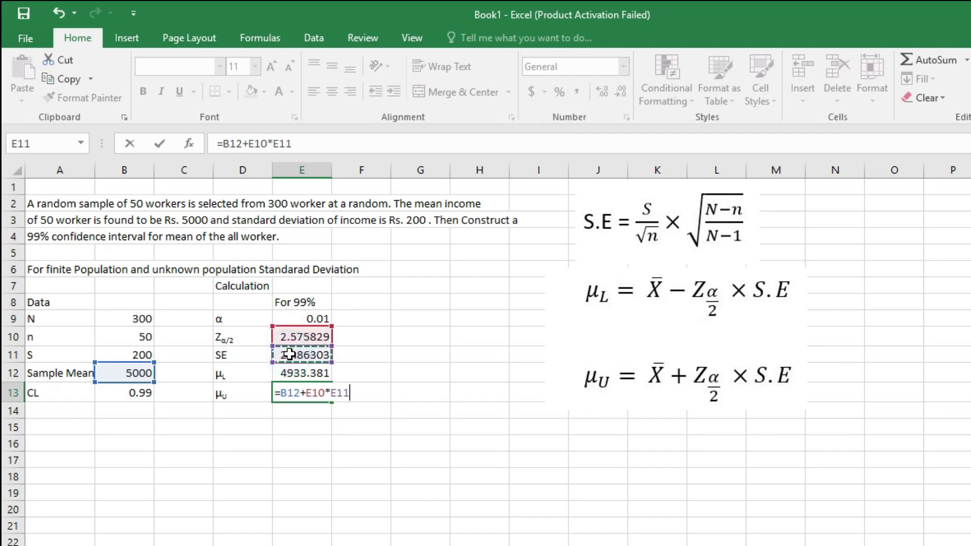
key("Return")
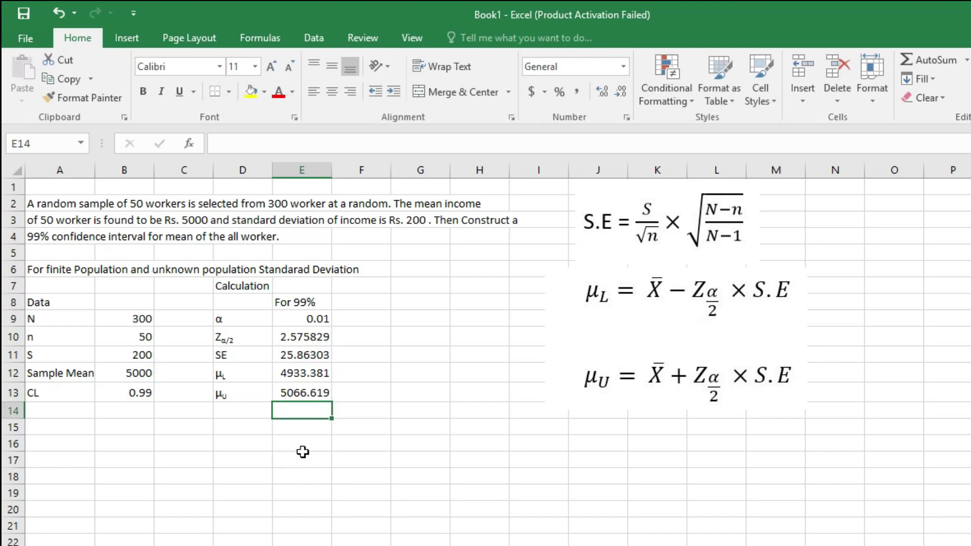
left_click(303, 454)
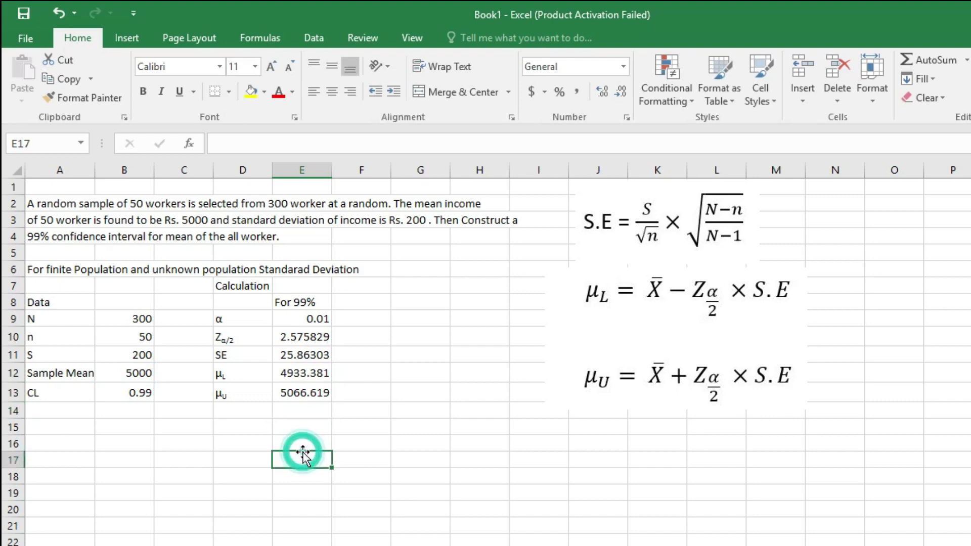
left_click(292, 390)
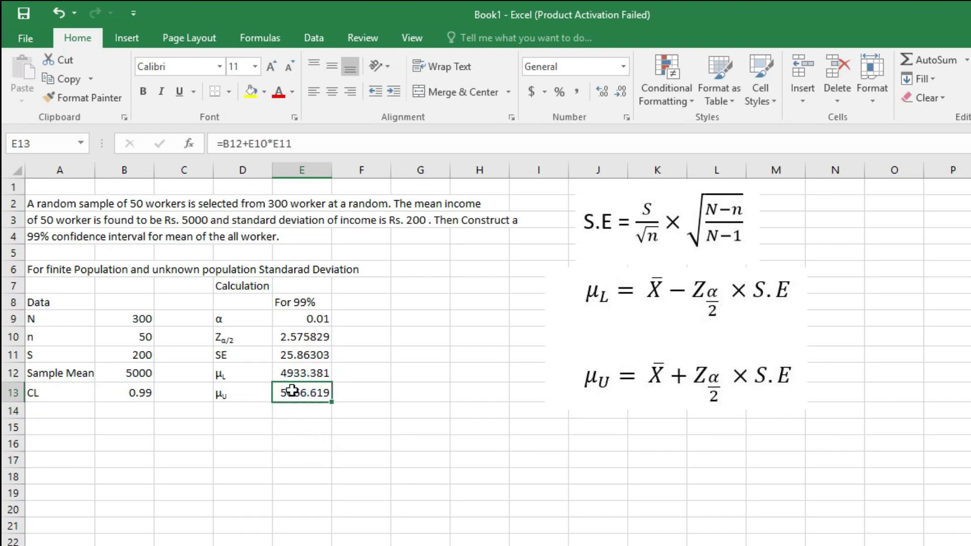